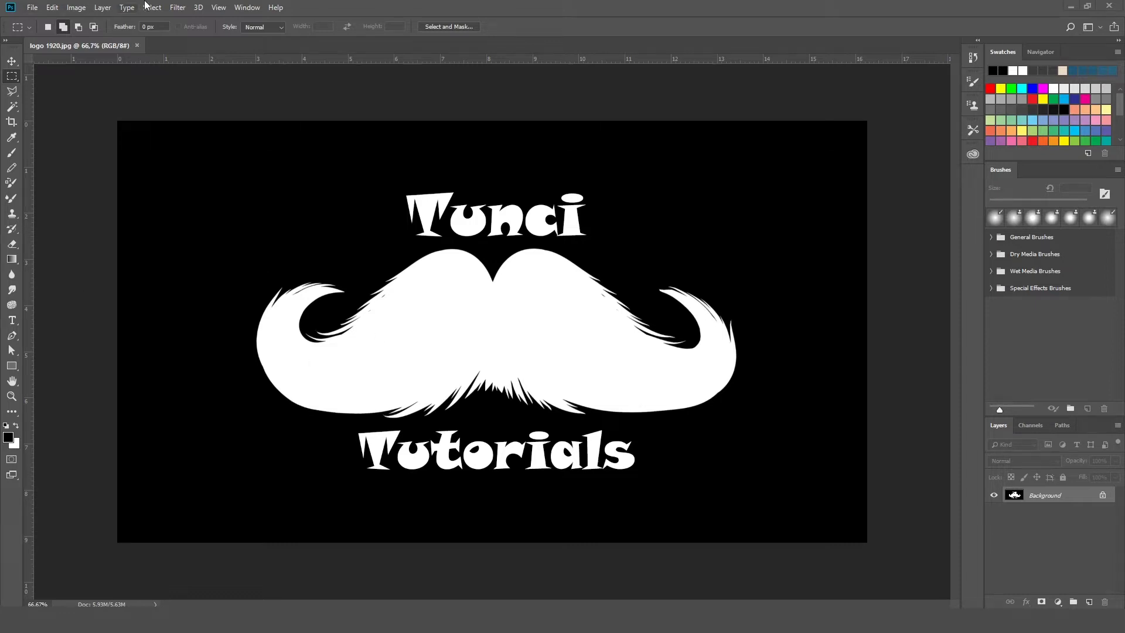
- Switch to the 3D workspace through Window > Workspace
{"action": "left_click", "coordinate": [249, 8]}
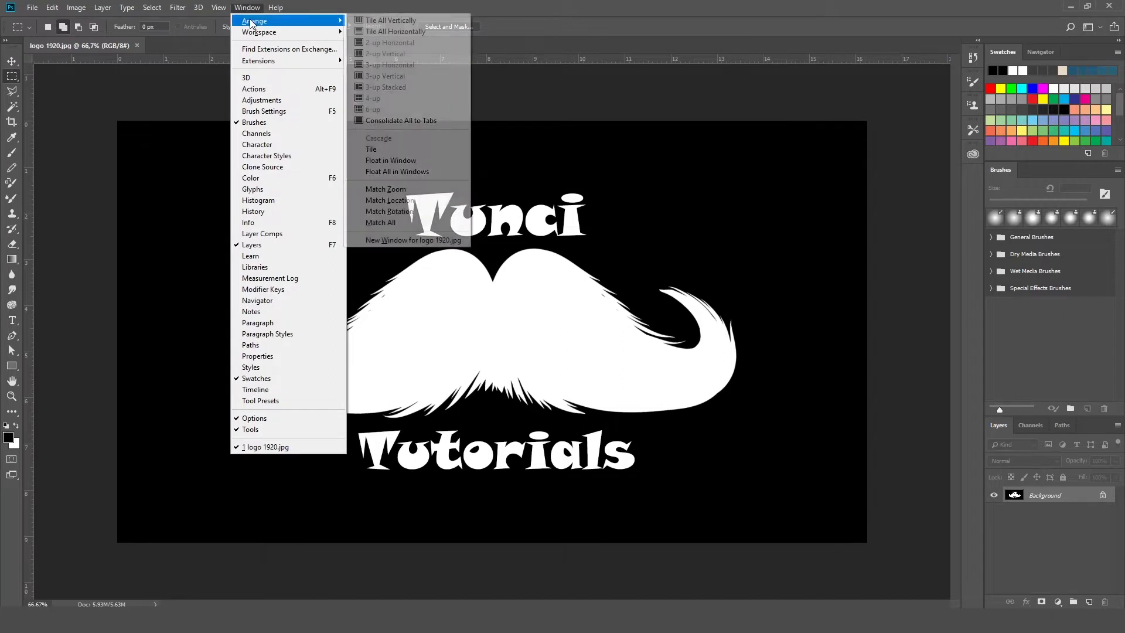
{"action": "mouse_move", "coordinate": [259, 31]}
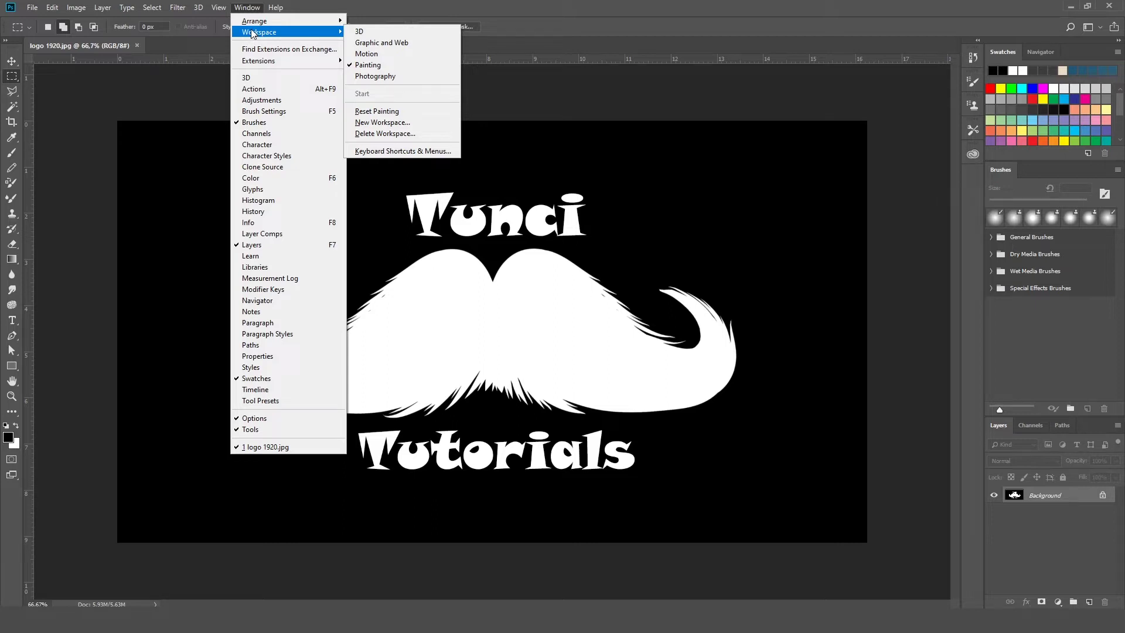
{"action": "left_click", "coordinate": [426, 31]}
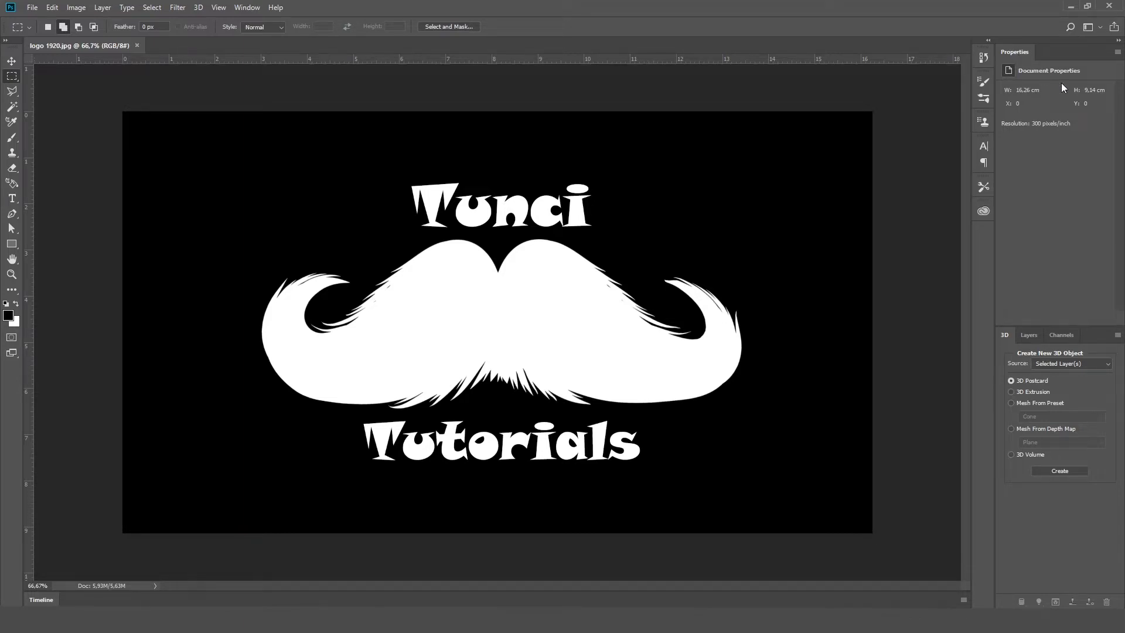
- Float the Properties panel, collapse and expand it, then dock it back above the 3D group
{"action": "mouse_move", "coordinate": [1017, 51]}
{"action": "left_mouse_down"}
{"action": "mouse_move", "coordinate": [895, 125]}
{"action": "mouse_move", "coordinate": [529, 140]}
{"action": "mouse_move", "coordinate": [974, 107]}
{"action": "mouse_move", "coordinate": [801, 126]}
{"action": "left_mouse_up"}
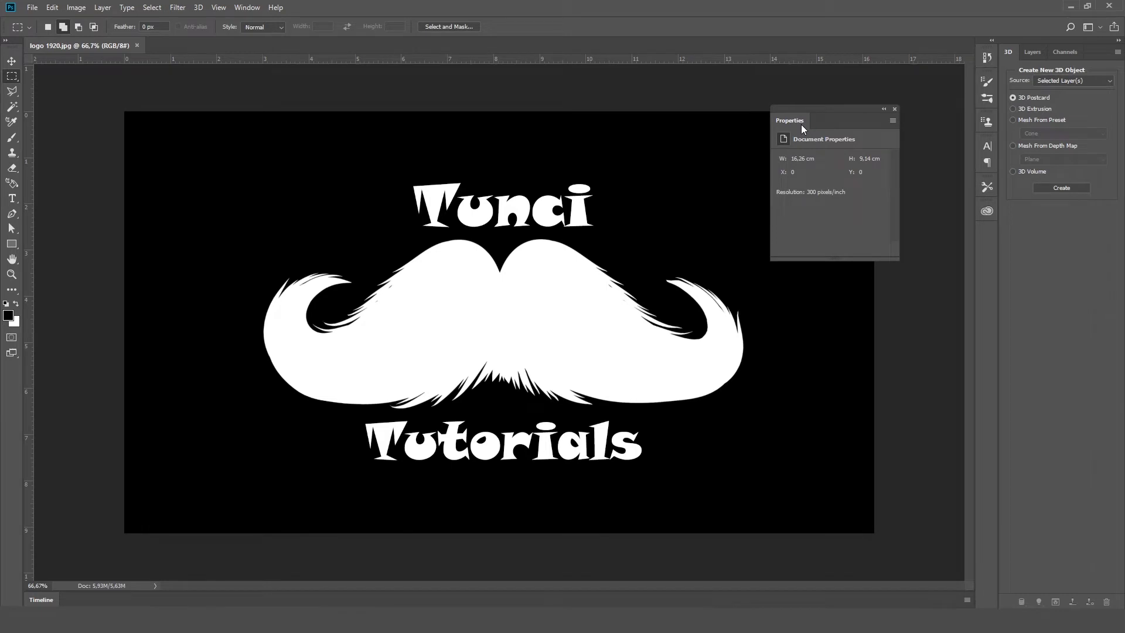
{"action": "left_click", "coordinate": [884, 110]}
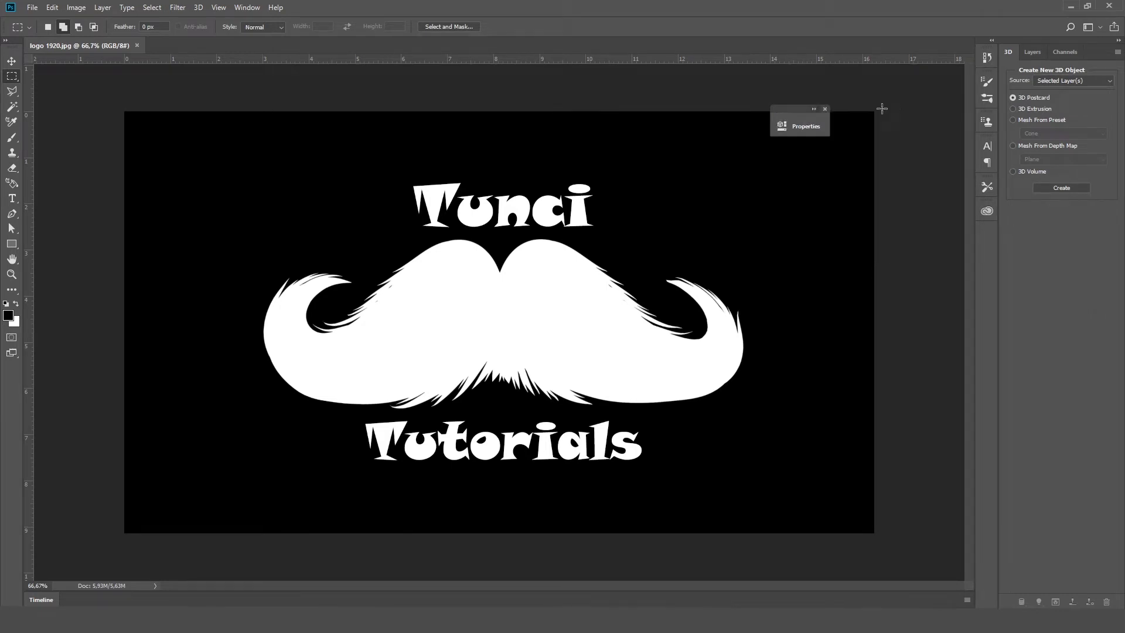
{"action": "left_click", "coordinate": [813, 110]}
{"action": "mouse_move", "coordinate": [831, 114]}
{"action": "left_mouse_down"}
{"action": "mouse_move", "coordinate": [858, 121]}
{"action": "mouse_move", "coordinate": [1046, 40]}
{"action": "left_mouse_up"}
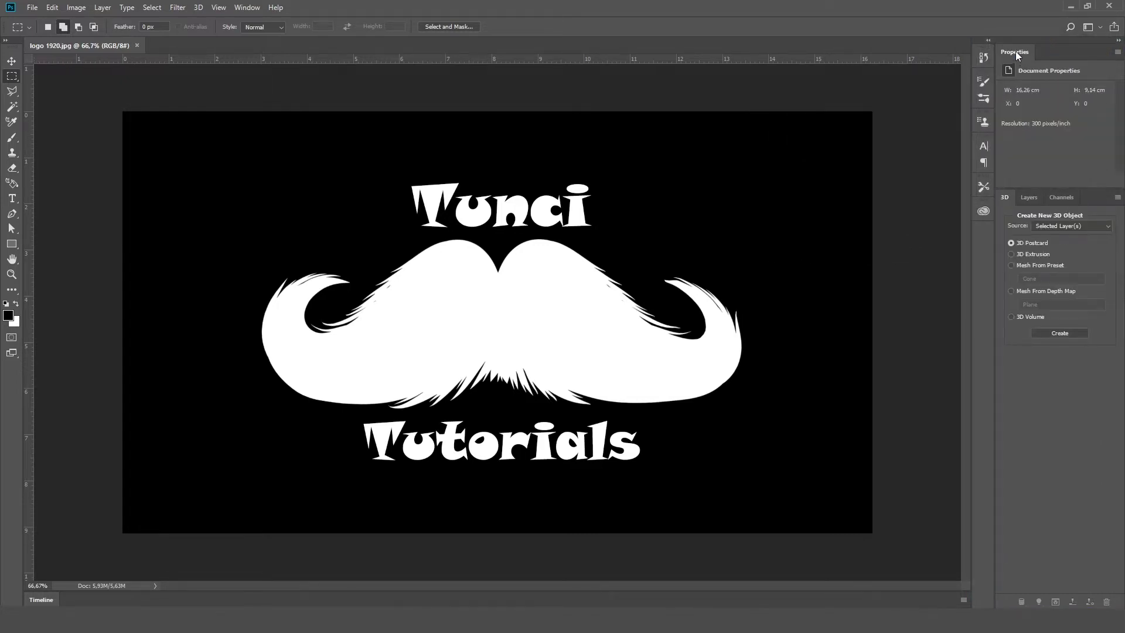
- Float the 3D, Layers and Channels panels as separate panels over the canvas
{"action": "left_click_drag", "start_coordinate": [1004, 198], "coordinate": [523, 216]}
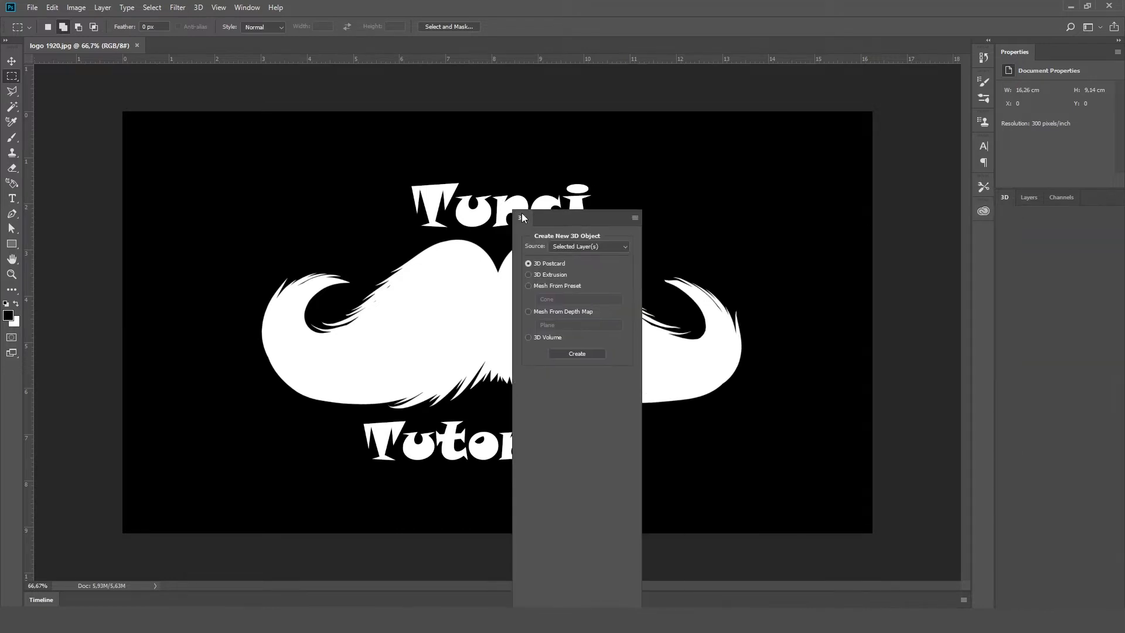
{"action": "left_click_drag", "start_coordinate": [1028, 197], "coordinate": [716, 198]}
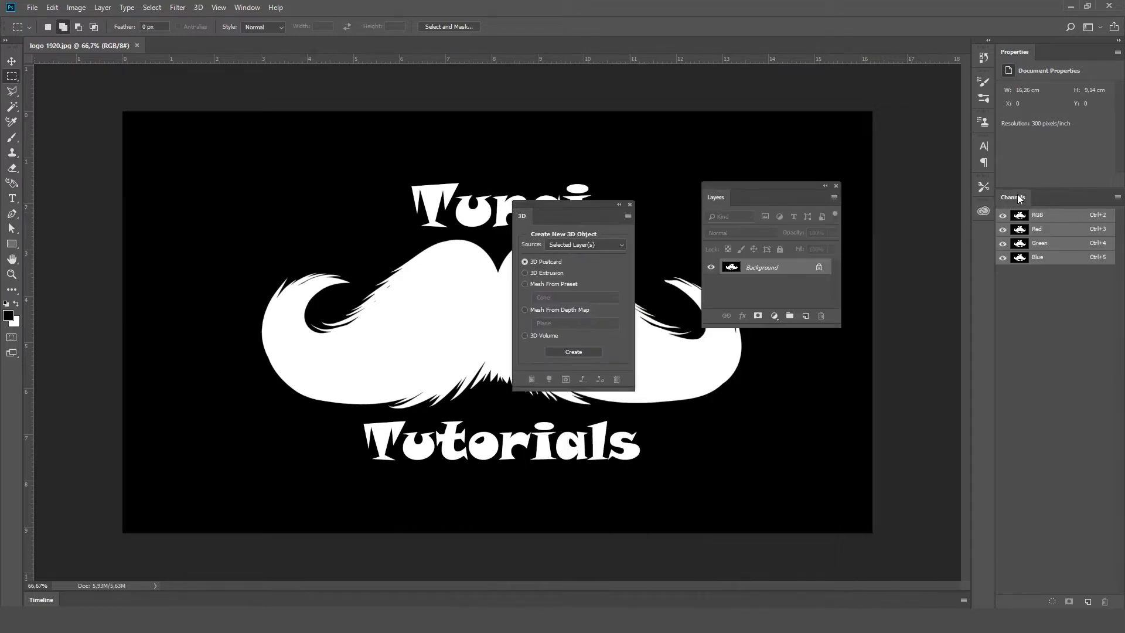
{"action": "left_click_drag", "start_coordinate": [1017, 196], "coordinate": [877, 196]}
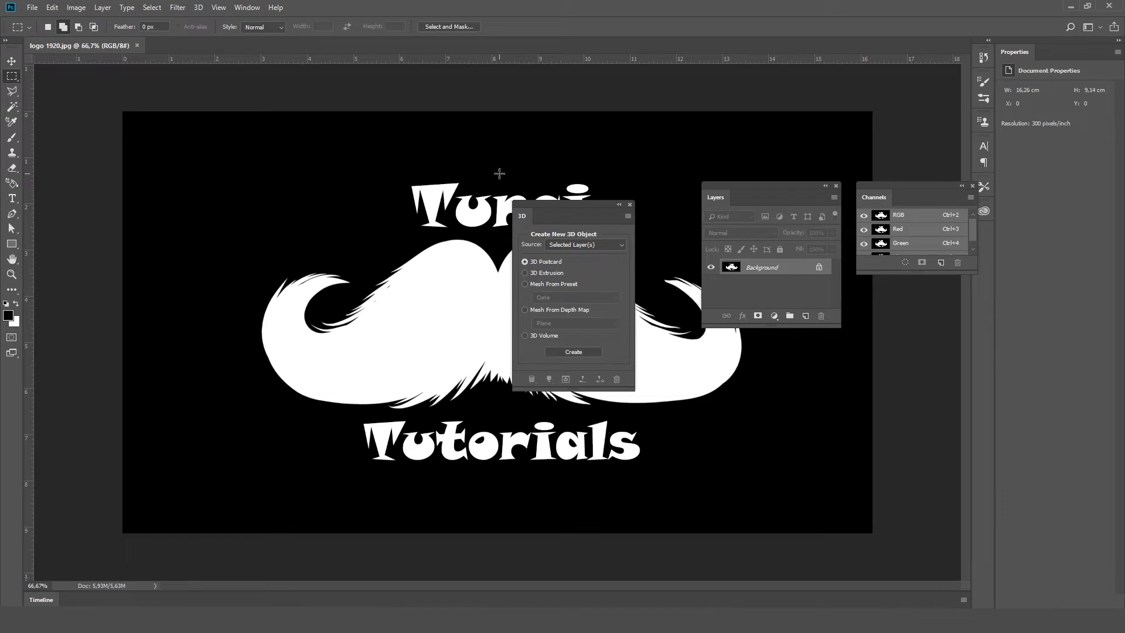
{"action": "left_click", "coordinate": [245, 8]}
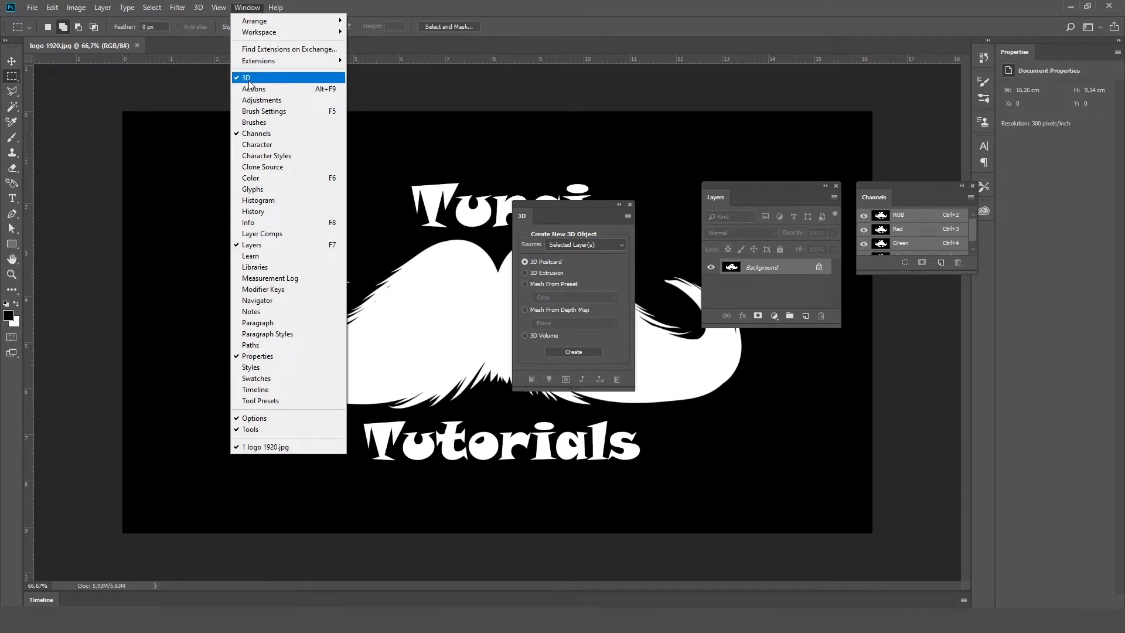
- Tab the Layers and Channels panels together with the floating 3D panel
{"action": "left_click", "coordinate": [557, 209]}
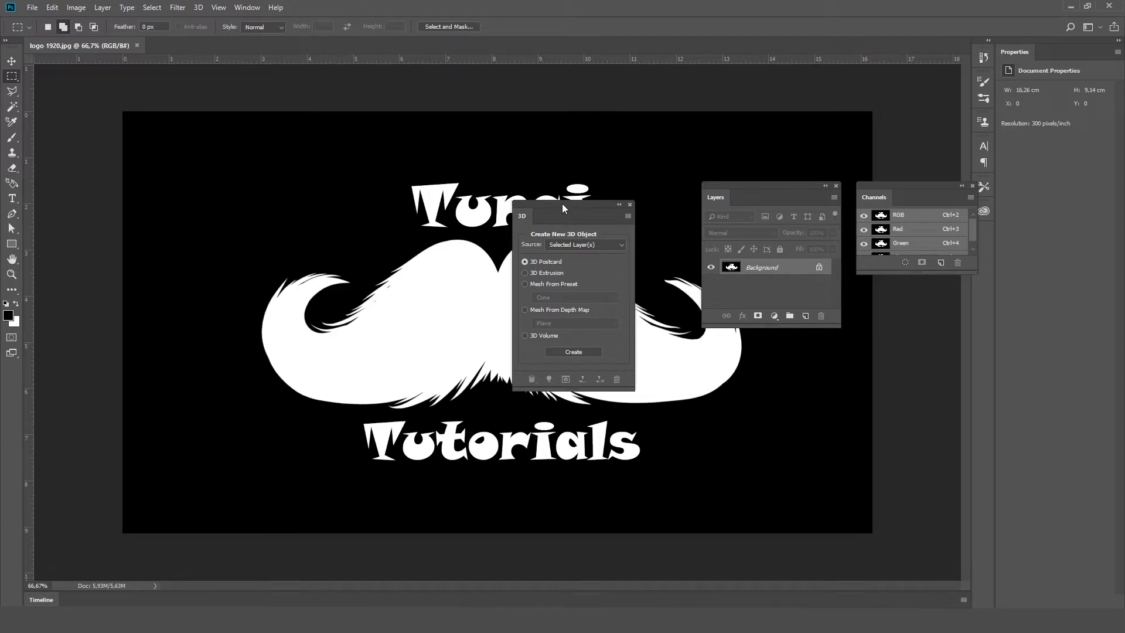
{"action": "mouse_move", "coordinate": [561, 203]}
{"action": "left_mouse_down"}
{"action": "mouse_move", "coordinate": [1035, 306]}
{"action": "mouse_move", "coordinate": [595, 171]}
{"action": "mouse_move", "coordinate": [594, 148]}
{"action": "left_mouse_up"}
{"action": "left_click_drag", "start_coordinate": [715, 205], "coordinate": [580, 167]}
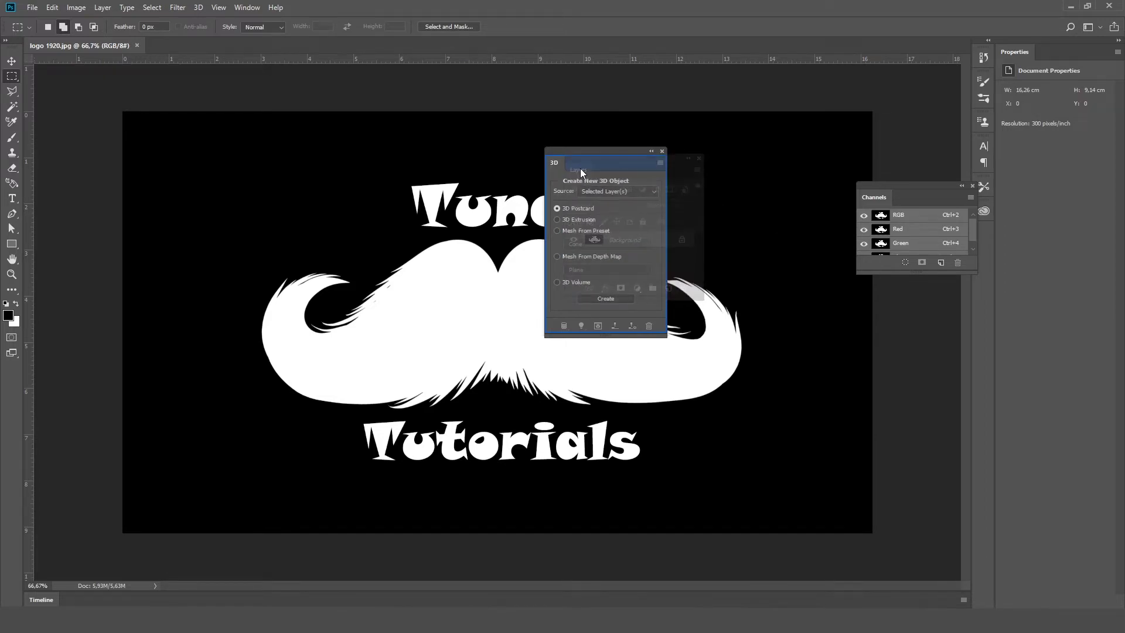
{"action": "left_click_drag", "start_coordinate": [580, 168], "coordinate": [580, 169]}
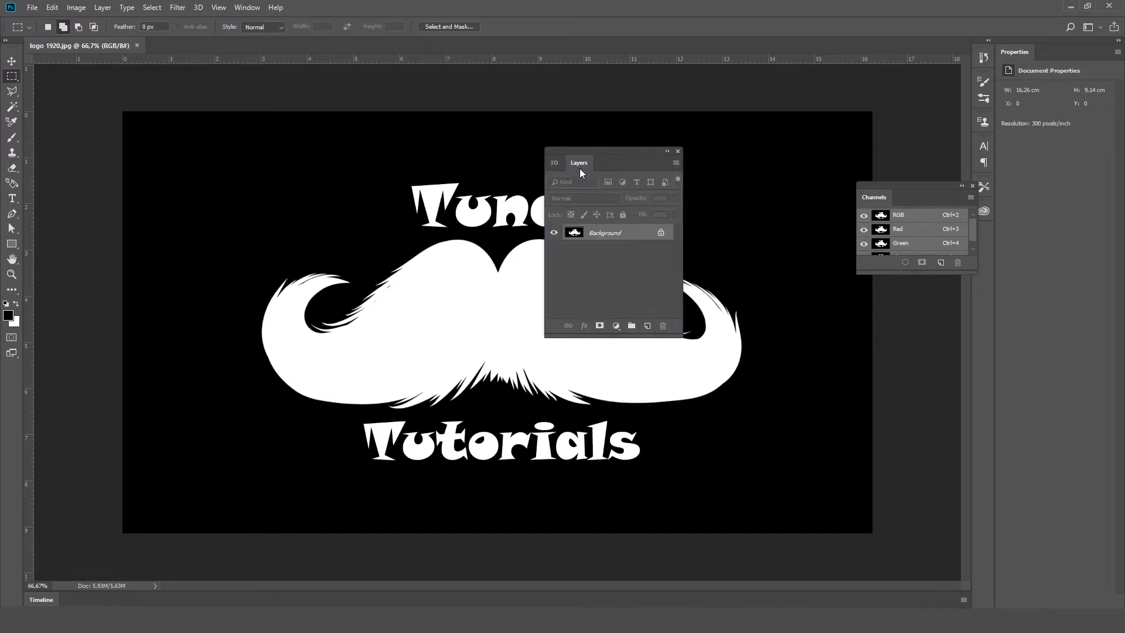
{"action": "left_click_drag", "start_coordinate": [887, 201], "coordinate": [635, 166]}
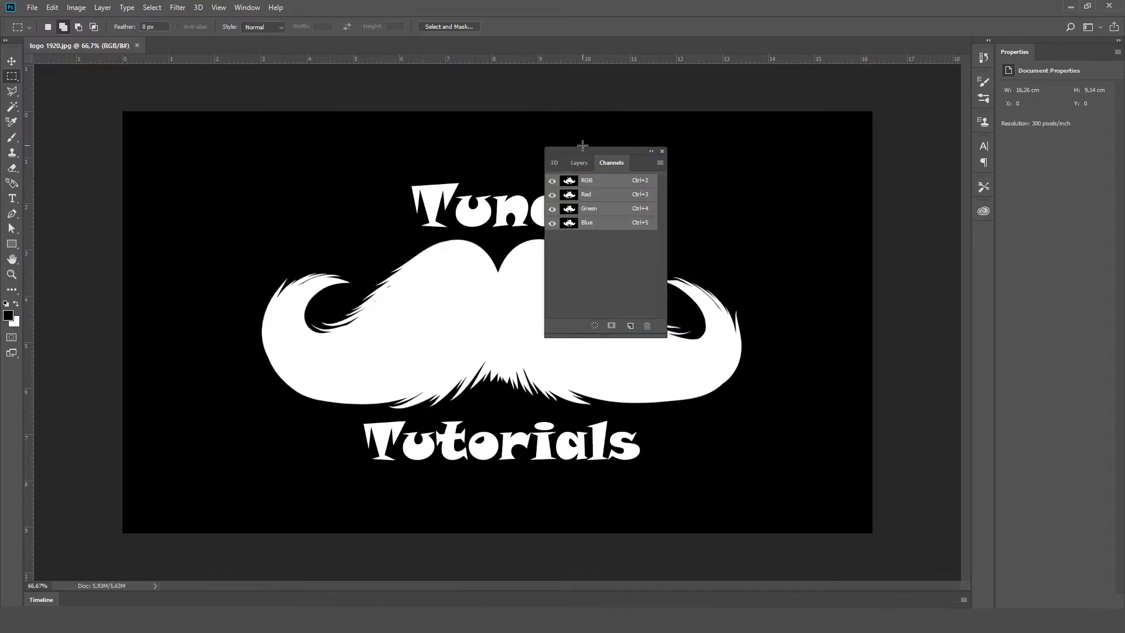
- Reposition the group over the logo and add Properties to it as a tab
{"action": "left_click_drag", "start_coordinate": [586, 152], "coordinate": [737, 171]}
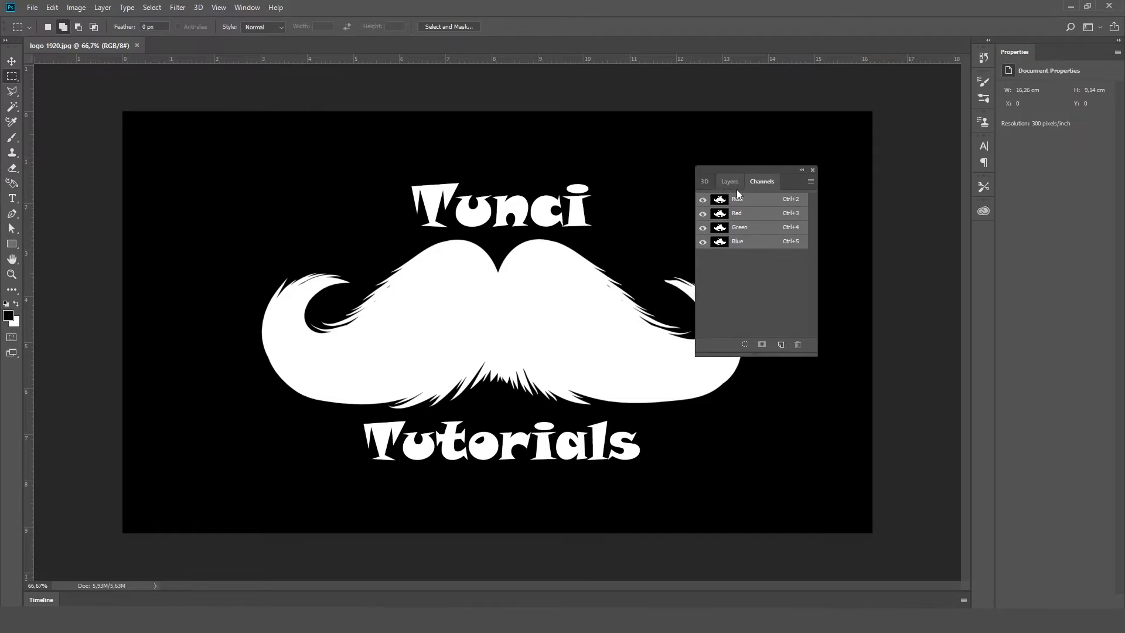
{"action": "left_click", "coordinate": [731, 185]}
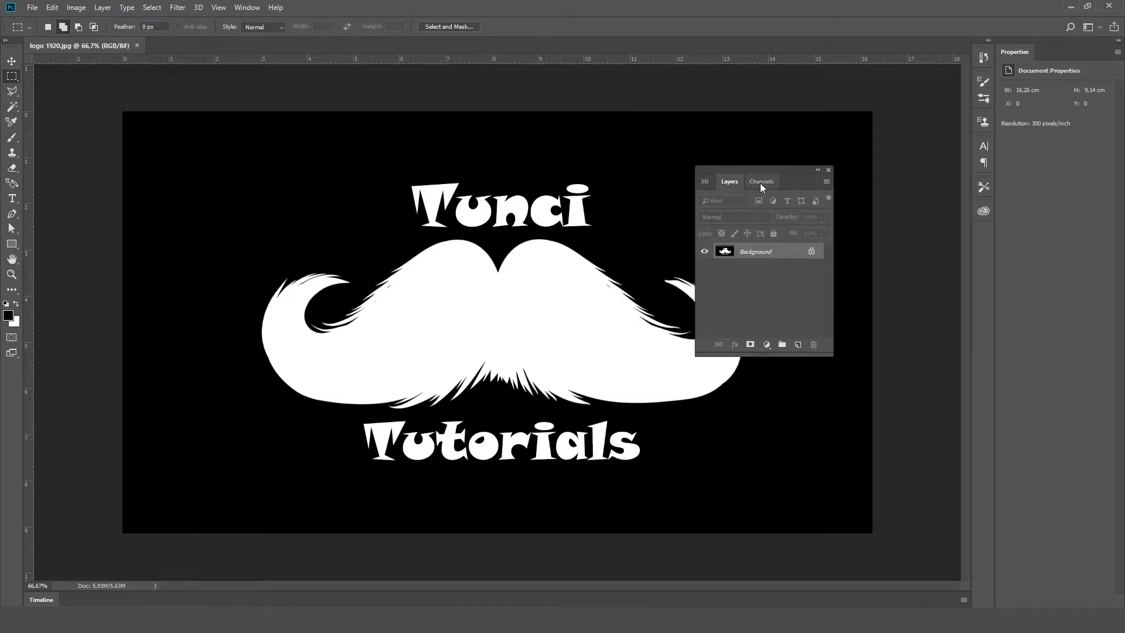
{"action": "left_click_drag", "start_coordinate": [774, 172], "coordinate": [691, 197]}
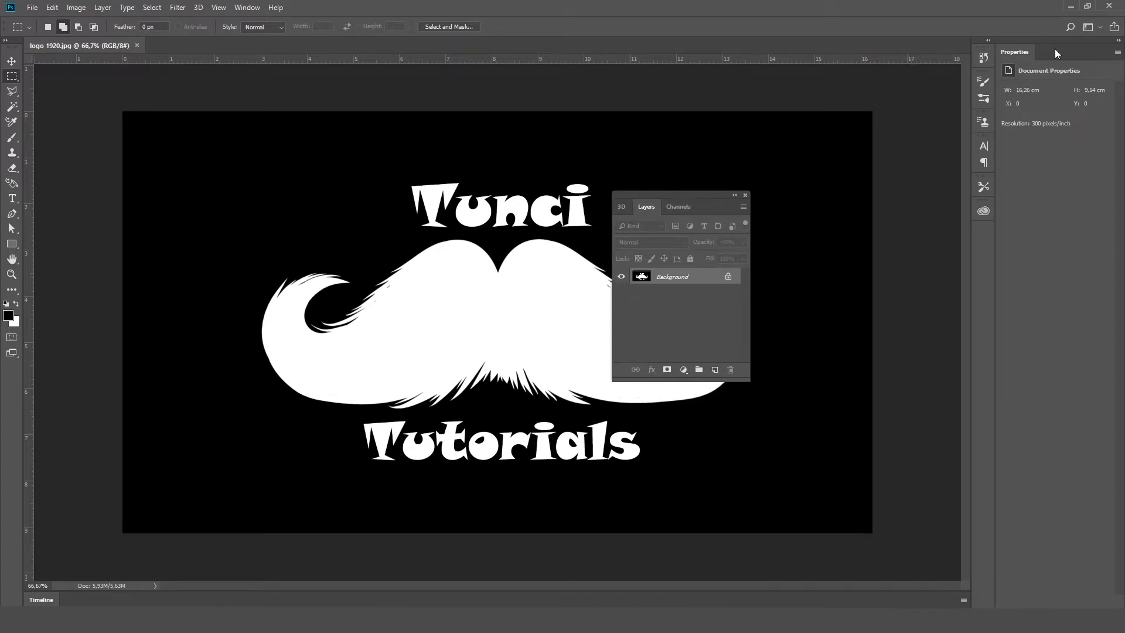
{"action": "mouse_move", "coordinate": [1020, 57]}
{"action": "left_mouse_down"}
{"action": "mouse_move", "coordinate": [906, 127]}
{"action": "mouse_move", "coordinate": [842, 139]}
{"action": "mouse_move", "coordinate": [817, 114]}
{"action": "left_mouse_up"}
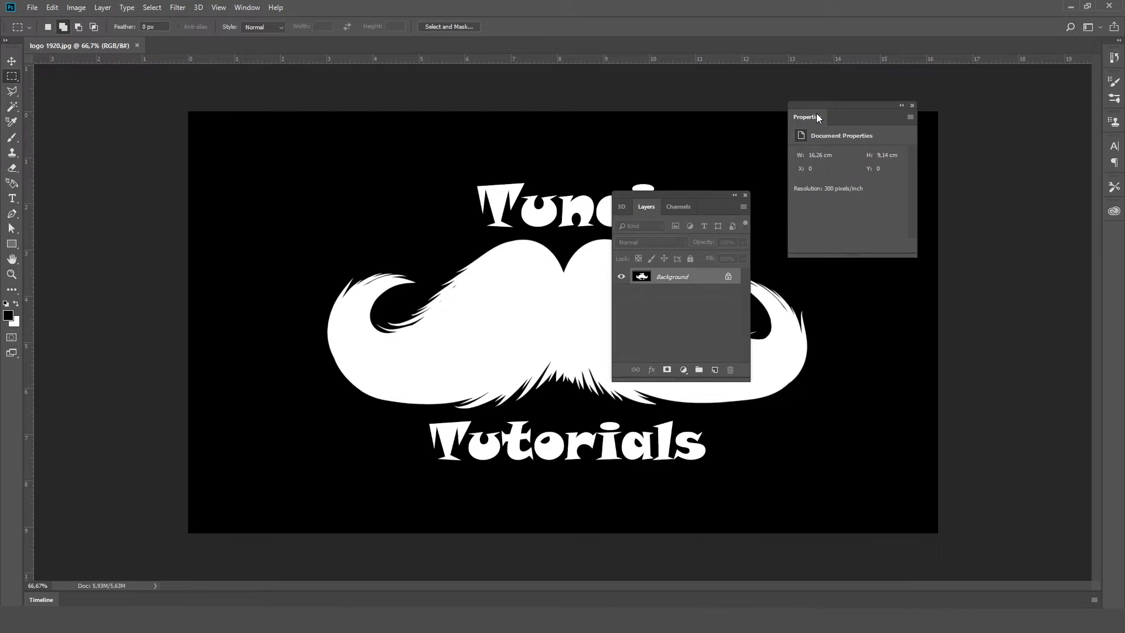
{"action": "mouse_move", "coordinate": [809, 116]}
{"action": "left_mouse_down"}
{"action": "mouse_move", "coordinate": [792, 185]}
{"action": "mouse_move", "coordinate": [722, 215]}
{"action": "left_mouse_up"}
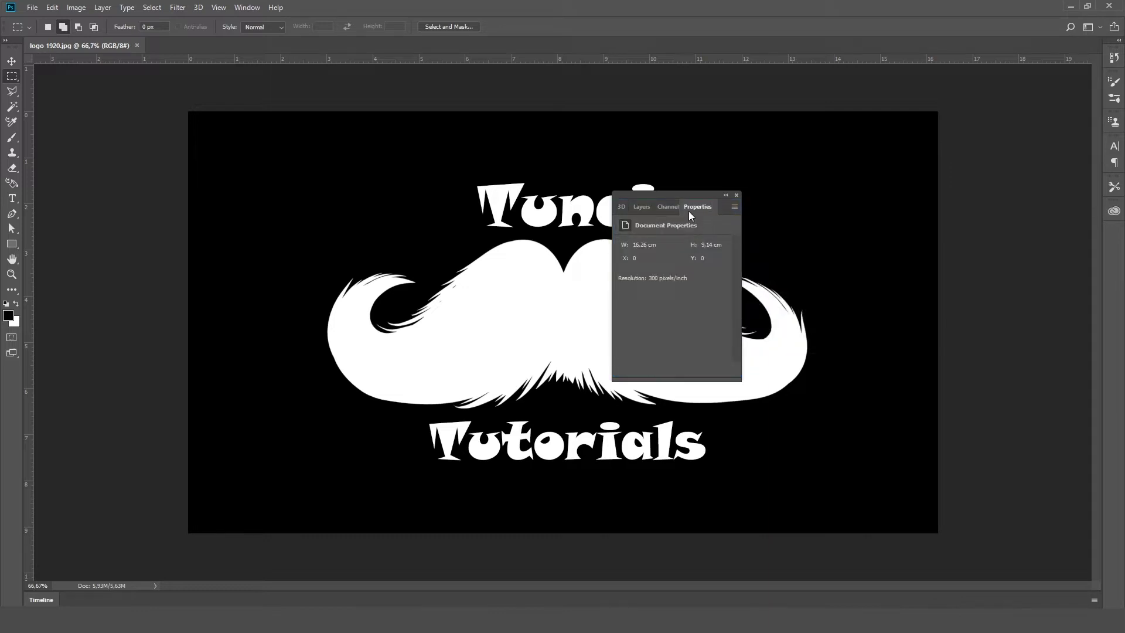
- Break up the group, docking Channels and 3D beside Properties with Layers beneath
{"action": "left_click_drag", "start_coordinate": [689, 210], "coordinate": [949, 106]}
{"action": "mouse_move", "coordinate": [676, 210]}
{"action": "left_mouse_down"}
{"action": "mouse_move", "coordinate": [959, 361]}
{"action": "mouse_move", "coordinate": [811, 101]}
{"action": "mouse_move", "coordinate": [700, 192]}
{"action": "mouse_move", "coordinate": [681, 287]}
{"action": "left_mouse_up"}
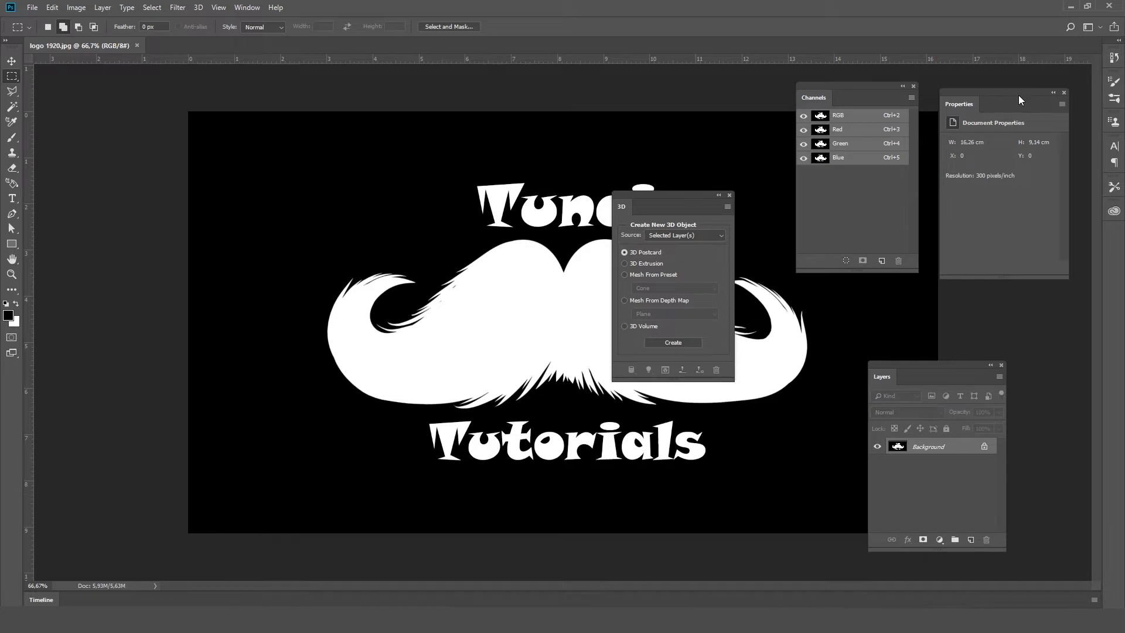
{"action": "left_click_drag", "start_coordinate": [1019, 93], "coordinate": [1044, 64]}
{"action": "left_click_drag", "start_coordinate": [867, 92], "coordinate": [908, 74]}
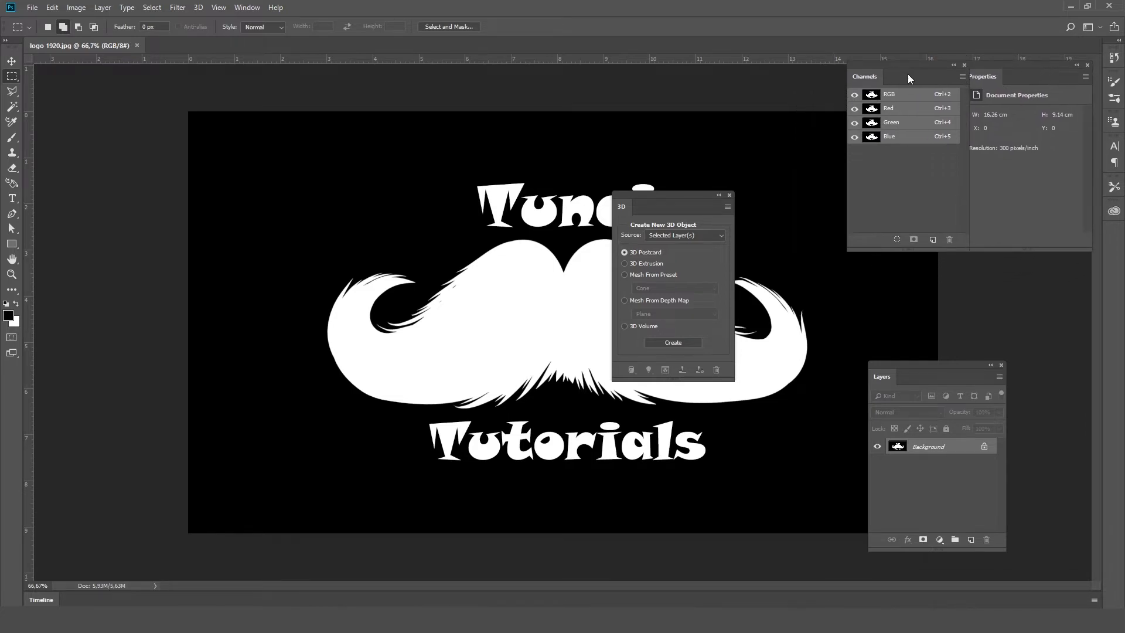
{"action": "left_click_drag", "start_coordinate": [663, 200], "coordinate": [779, 71]}
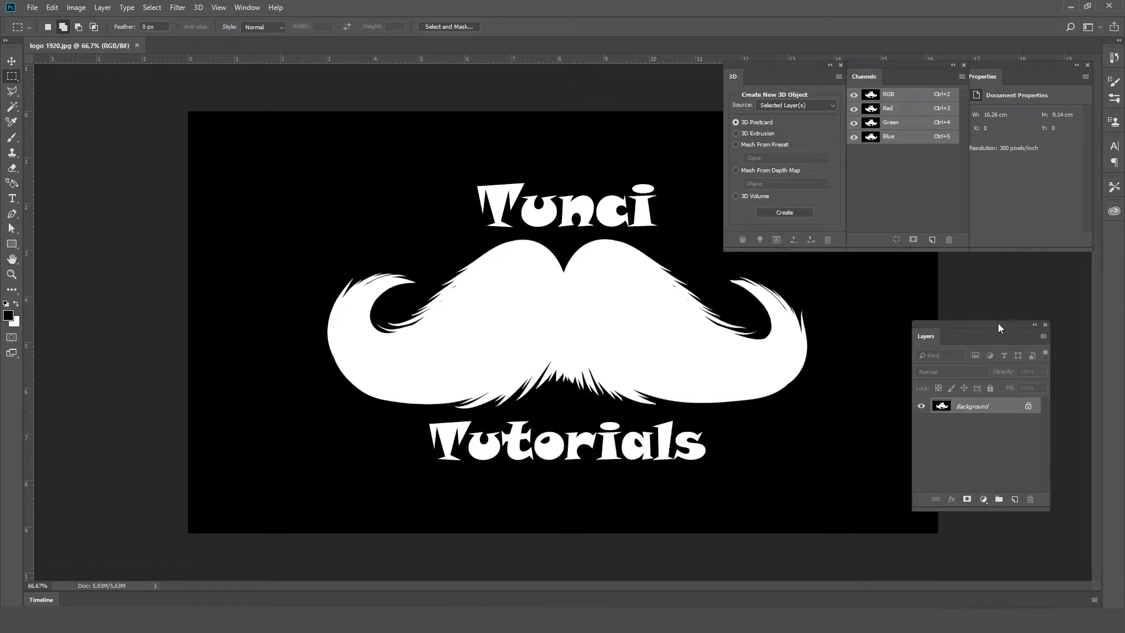
{"action": "left_click_drag", "start_coordinate": [961, 372], "coordinate": [1034, 250]}
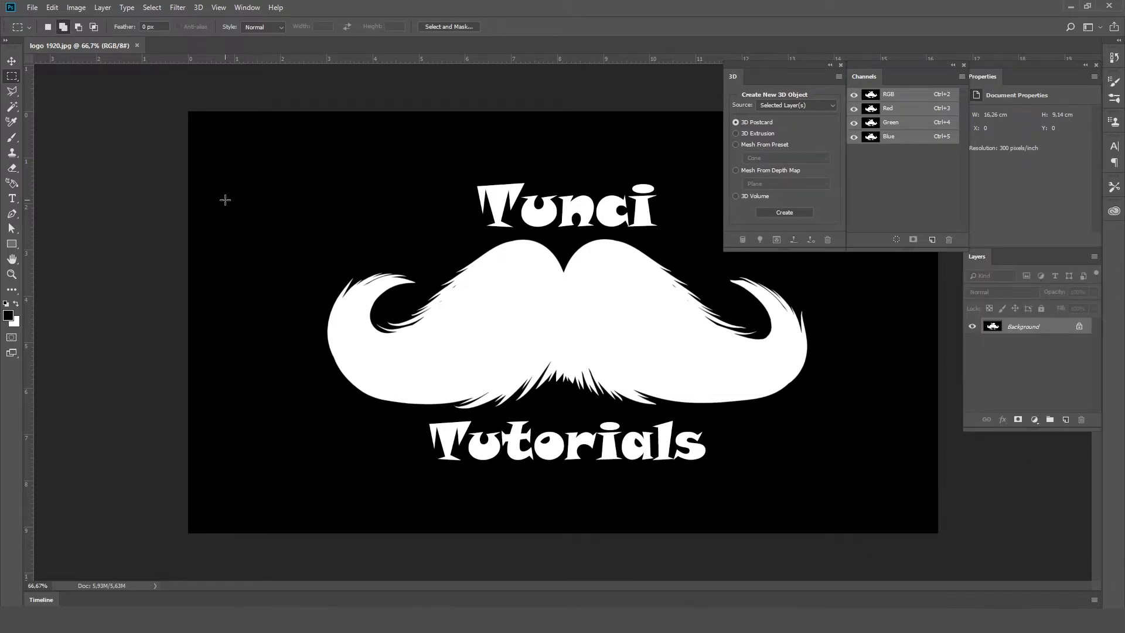
{"action": "left_click", "coordinate": [240, 7]}
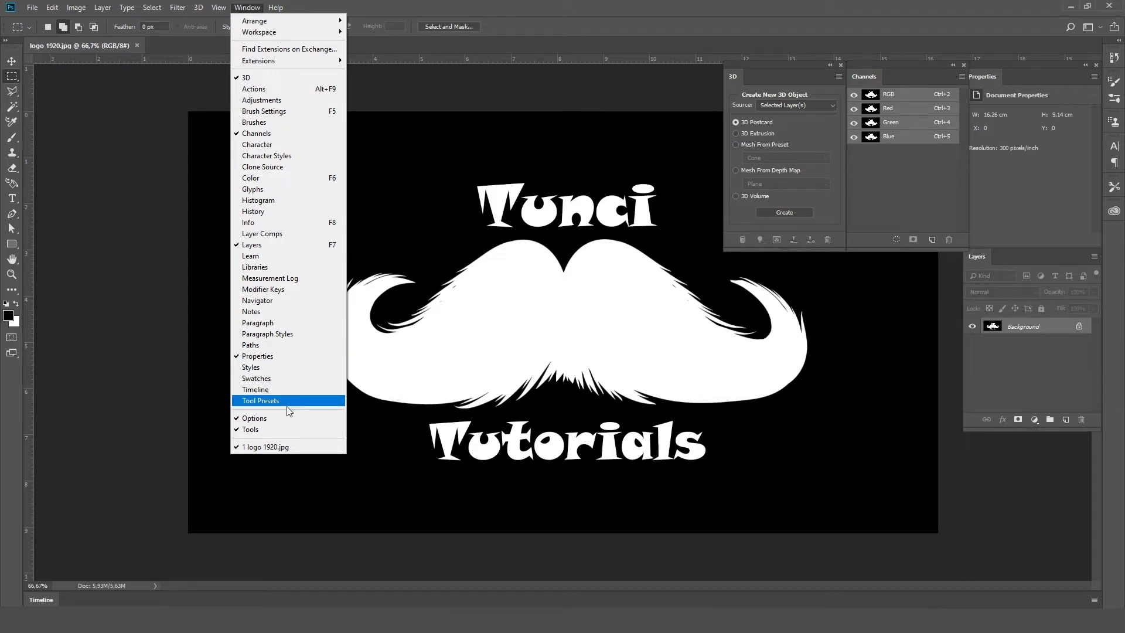
- Float the Tools panel, then hide Tools and Layers from the Window menu
{"action": "left_click", "coordinate": [3, 45]}
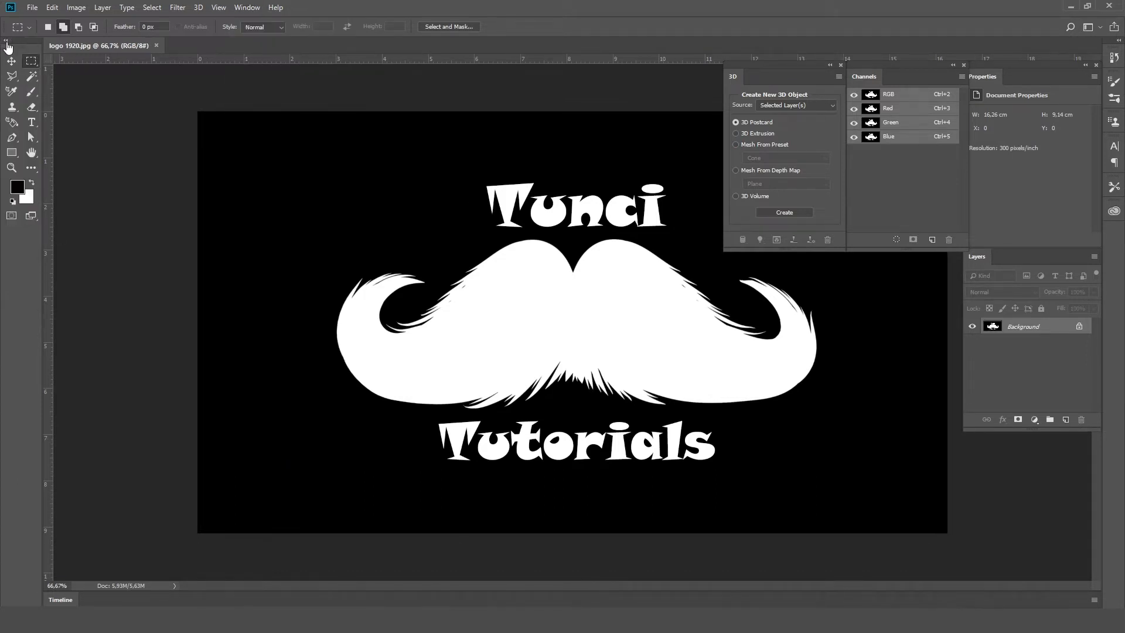
{"action": "mouse_move", "coordinate": [12, 47]}
{"action": "left_mouse_down"}
{"action": "mouse_move", "coordinate": [358, 139]}
{"action": "mouse_move", "coordinate": [430, 145]}
{"action": "mouse_move", "coordinate": [7, 64]}
{"action": "left_mouse_up"}
{"action": "left_click_drag", "start_coordinate": [25, 42], "coordinate": [293, 109]}
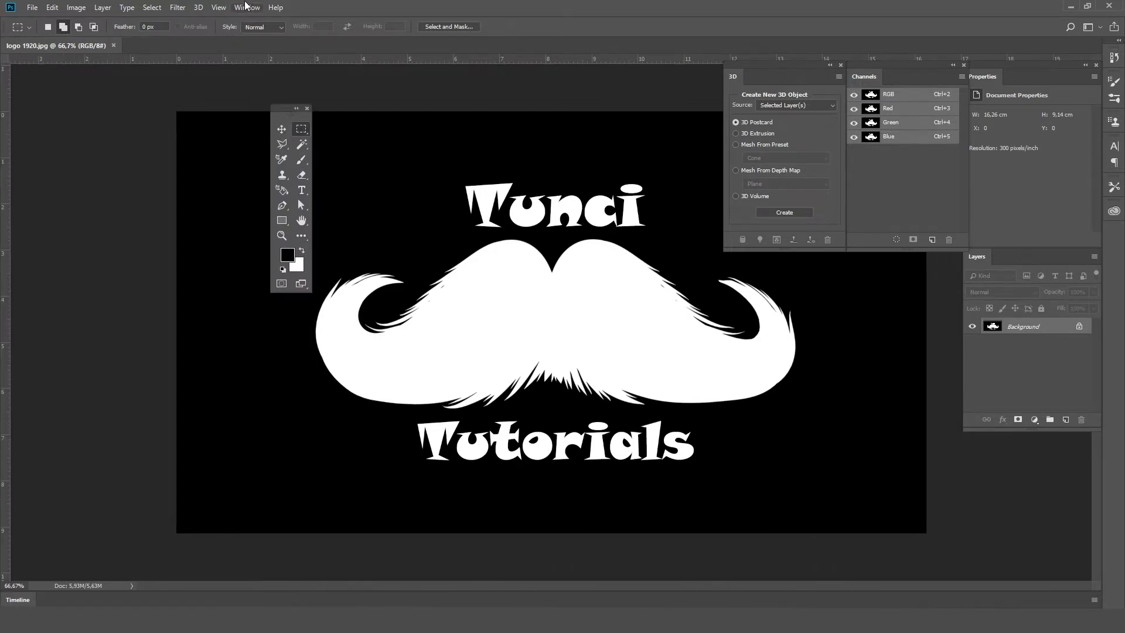
{"action": "left_click", "coordinate": [247, 7]}
{"action": "left_click", "coordinate": [268, 435]}
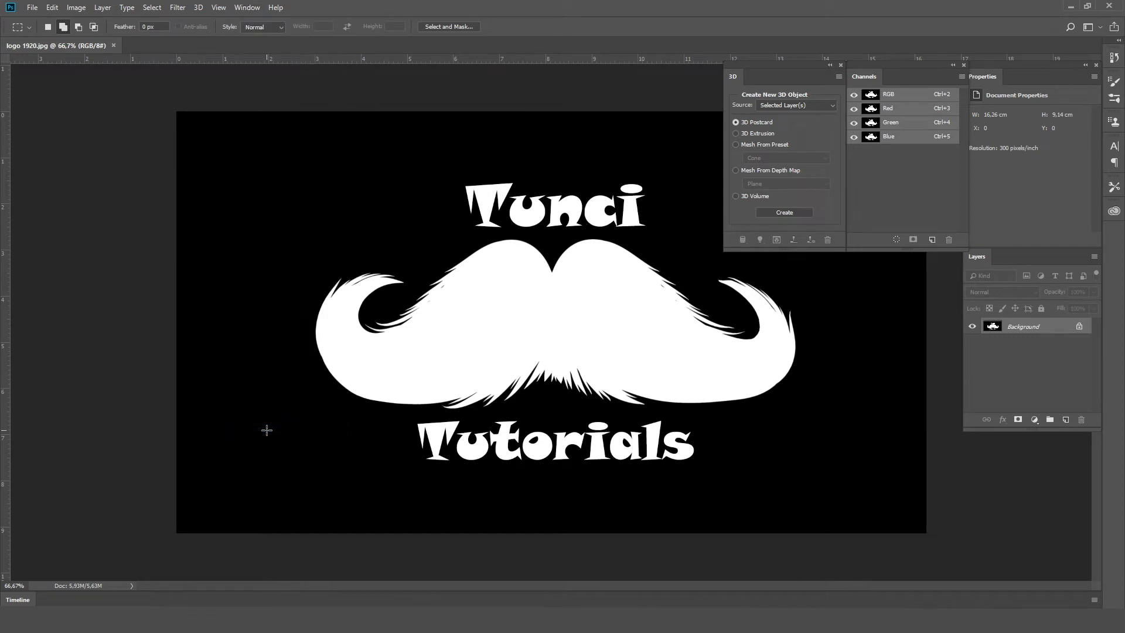
{"action": "left_click", "coordinate": [219, 7]}
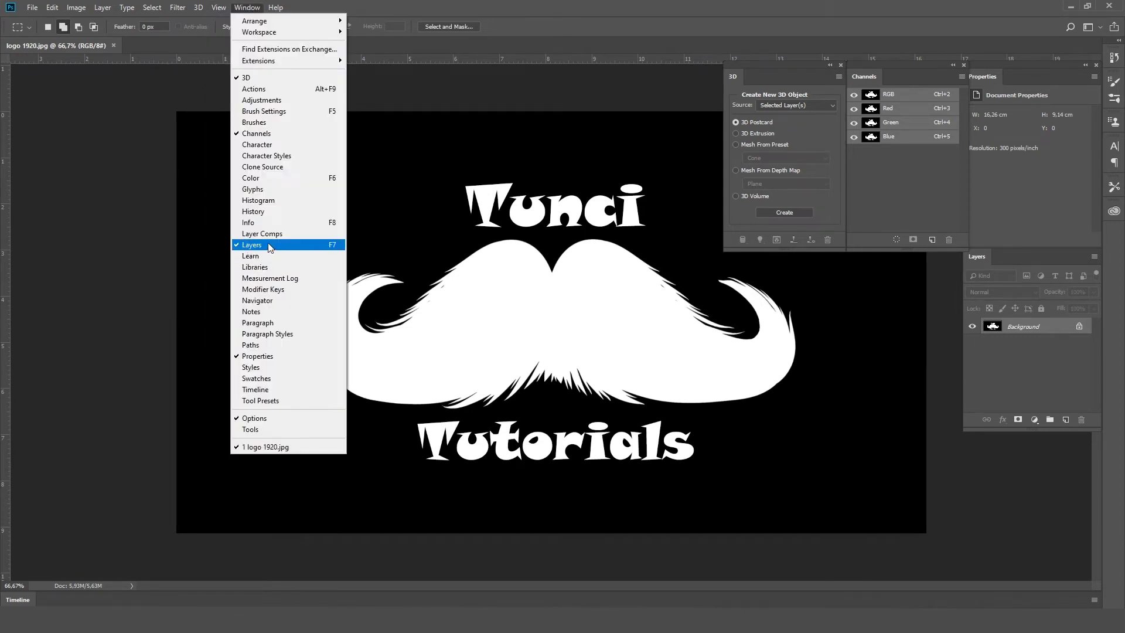
{"action": "left_click", "coordinate": [270, 256]}
{"action": "left_click", "coordinate": [246, 7]}
{"action": "left_click", "coordinate": [764, 85]}
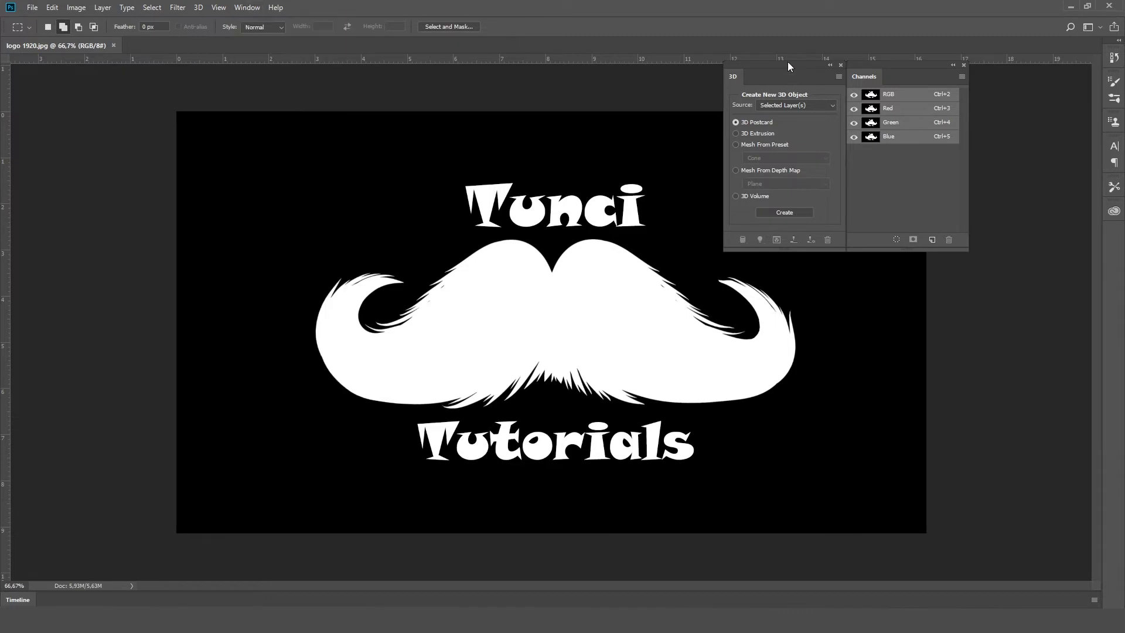
- Close the floating 3D and Channels panels and the collapsed icon strip
{"action": "left_click_drag", "start_coordinate": [788, 63], "coordinate": [574, 146]}
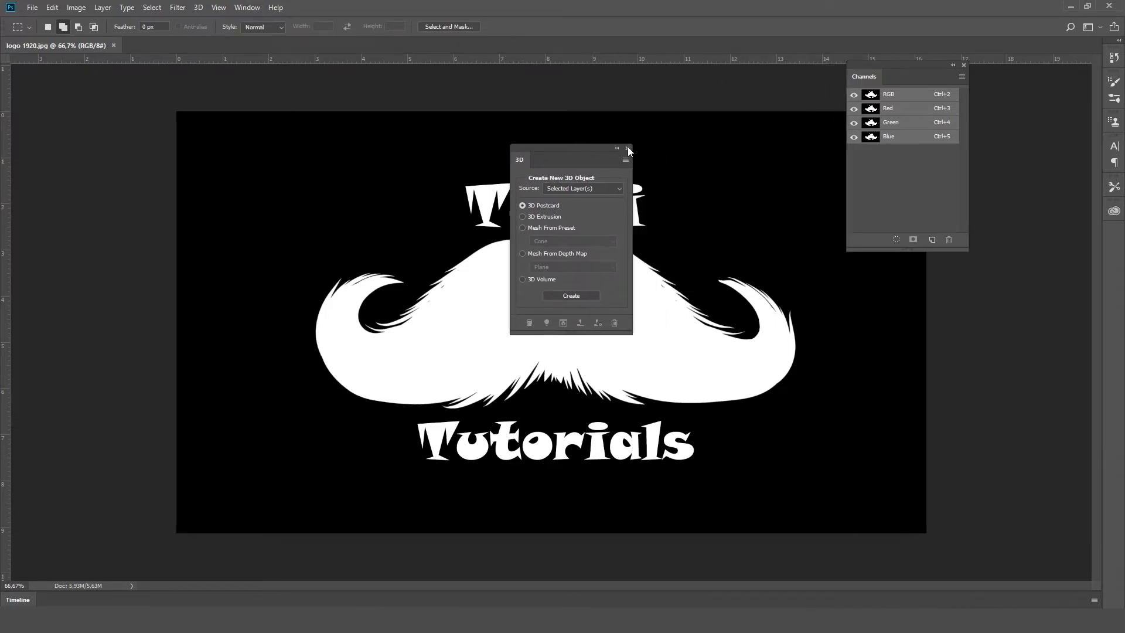
{"action": "left_click", "coordinate": [628, 148]}
{"action": "left_click", "coordinate": [964, 65]}
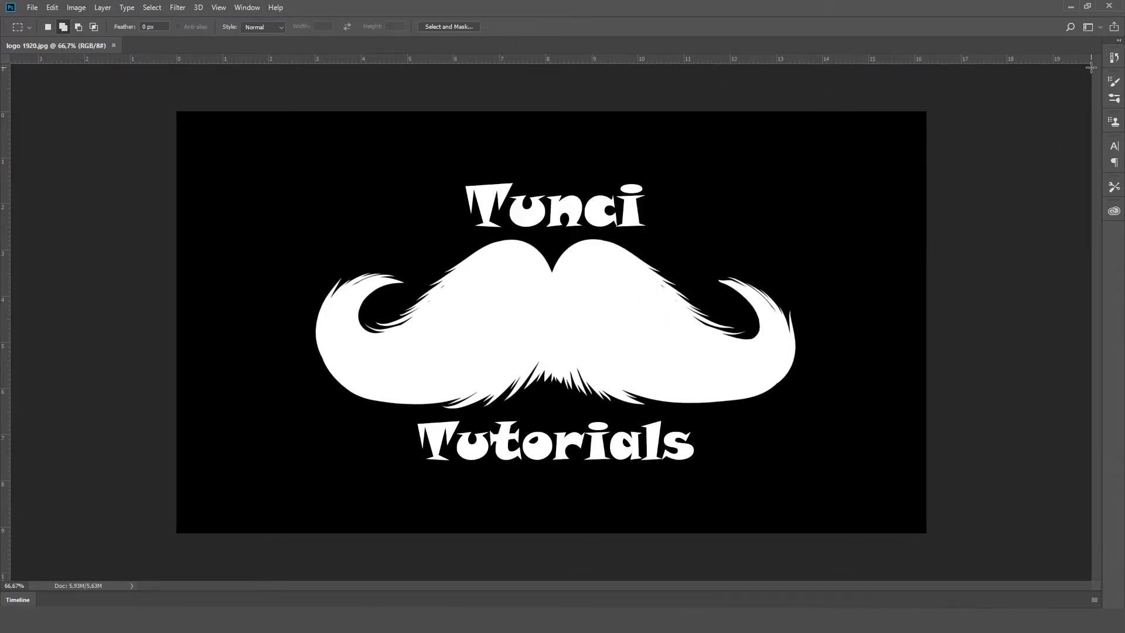
{"action": "left_click_drag", "start_coordinate": [1109, 42], "coordinate": [585, 182]}
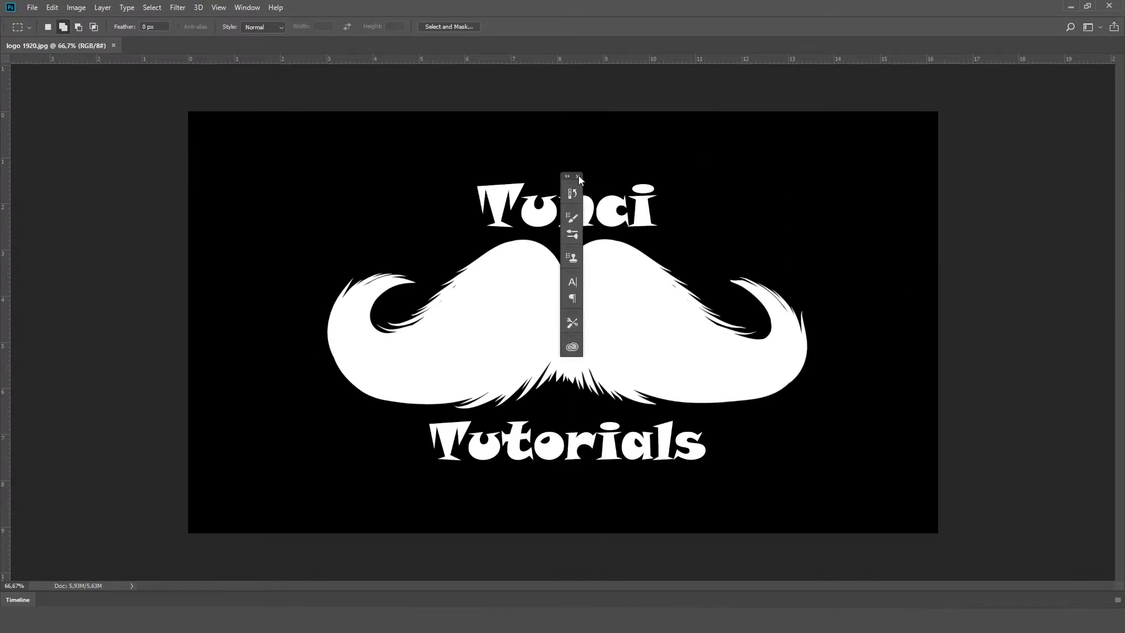
{"action": "left_click", "coordinate": [578, 175]}
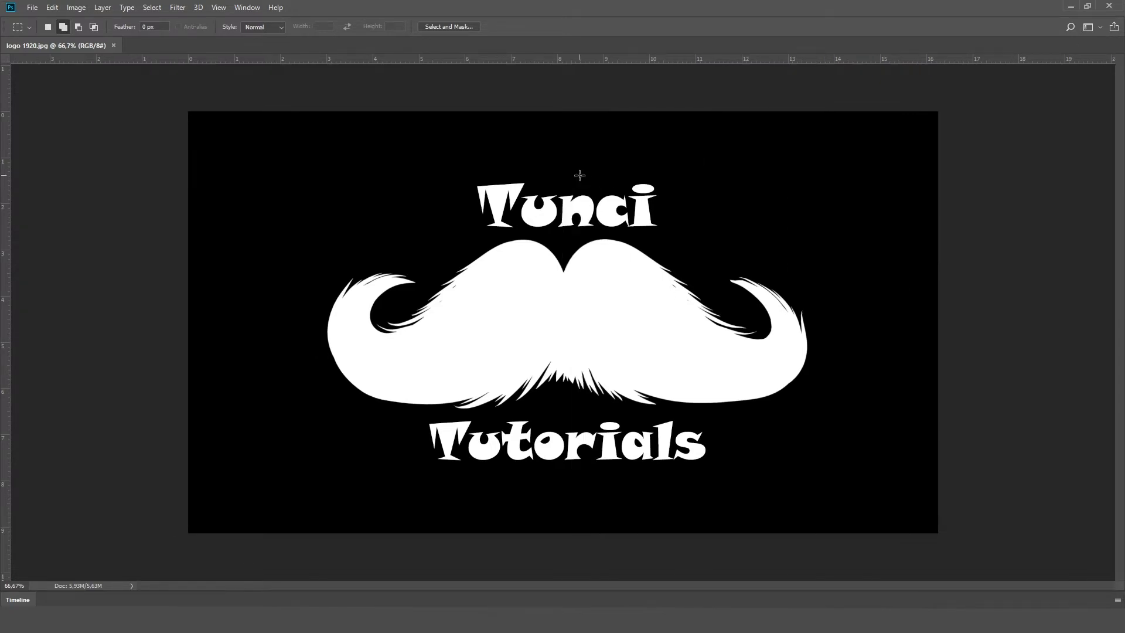
- Reset the 3D workspace, then switch to Graphic and Web and reset it to defaults
{"action": "left_click", "coordinate": [236, 8]}
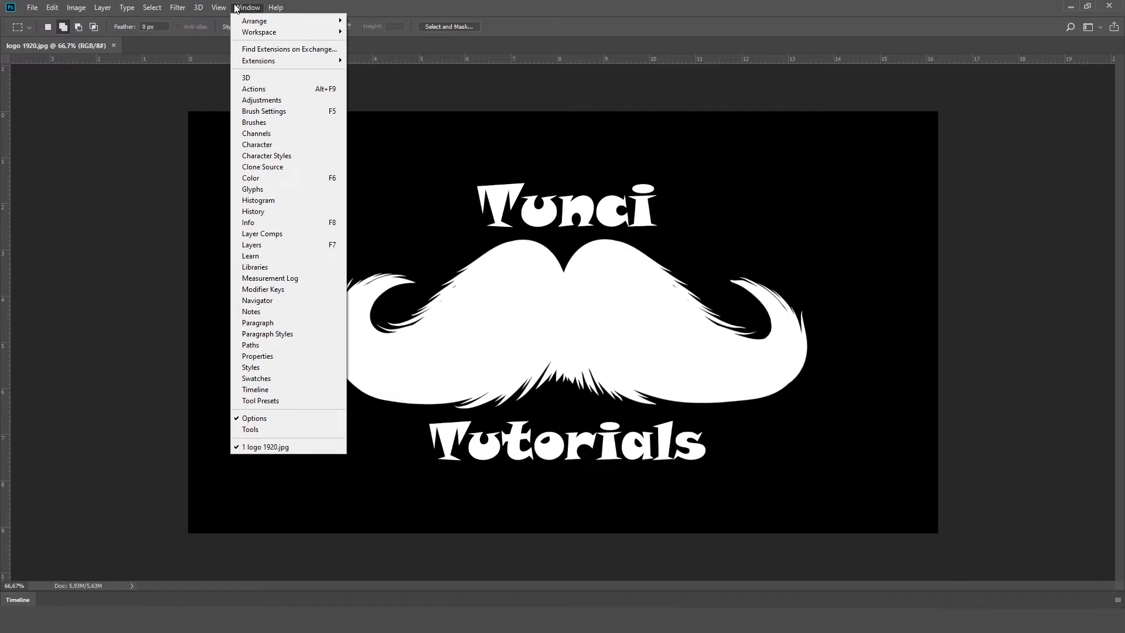
{"action": "mouse_move", "coordinate": [259, 32]}
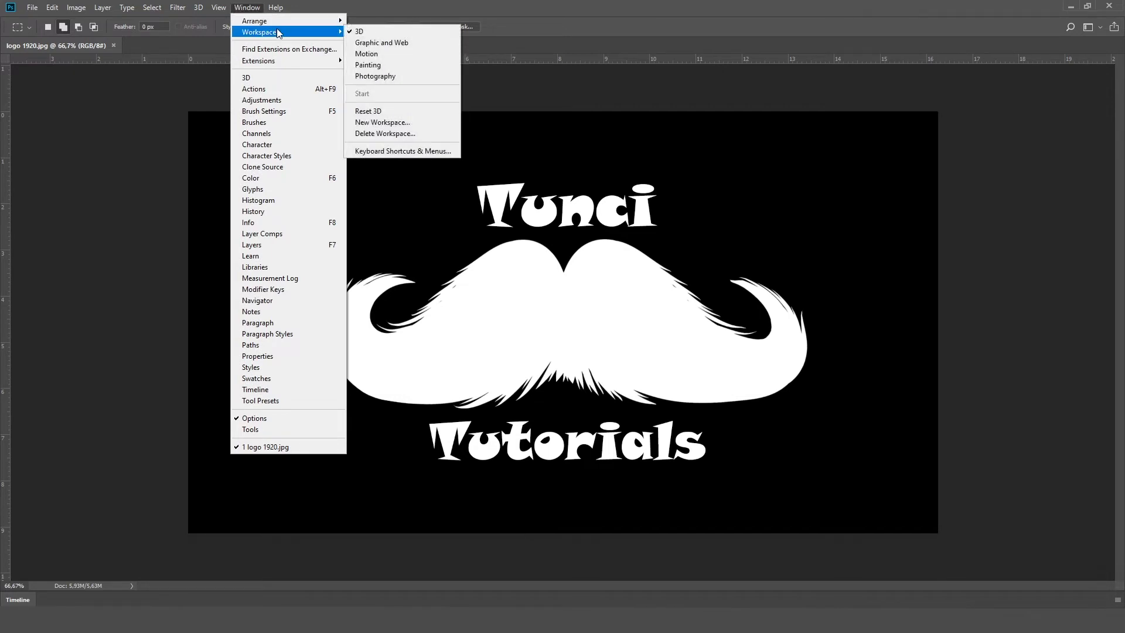
{"action": "left_click", "coordinate": [401, 111]}
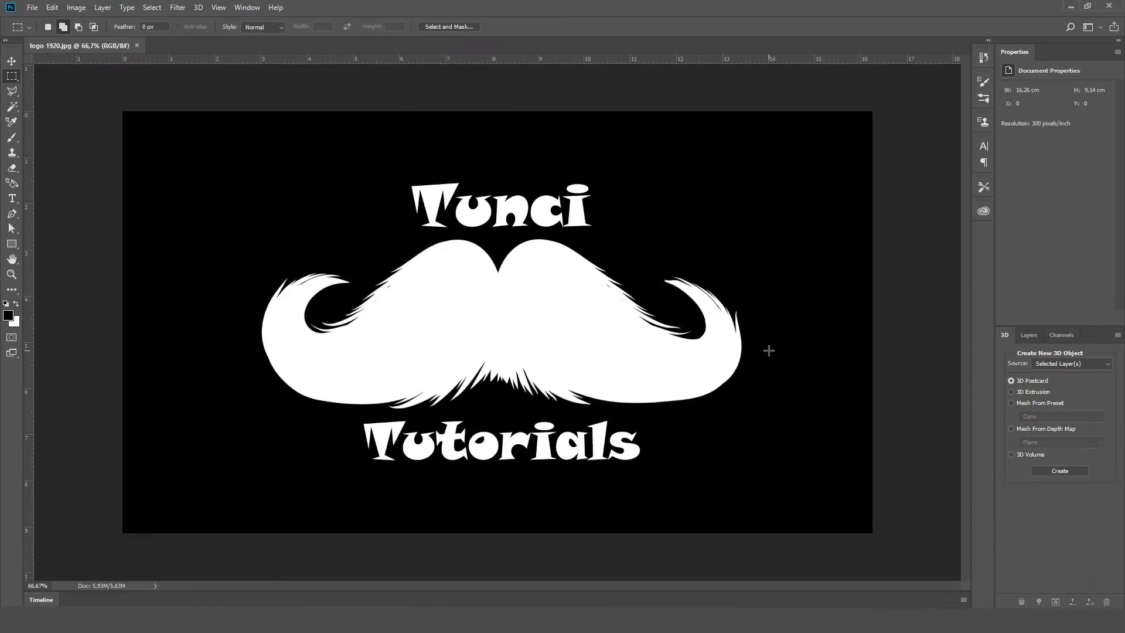
{"action": "left_click", "coordinate": [244, 8]}
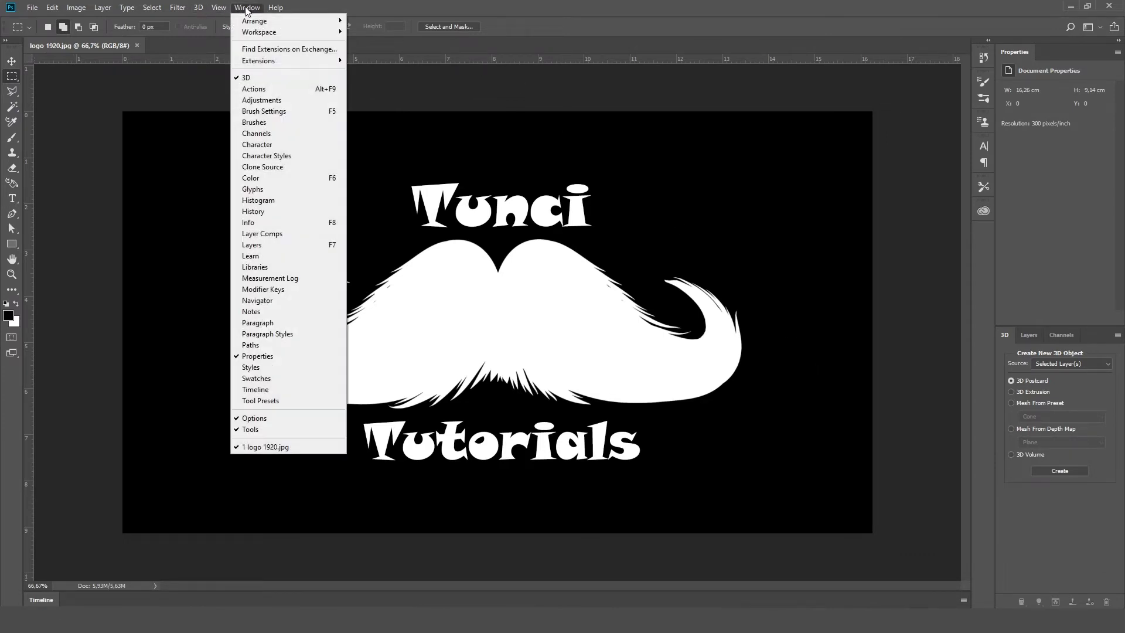
{"action": "mouse_move", "coordinate": [259, 32]}
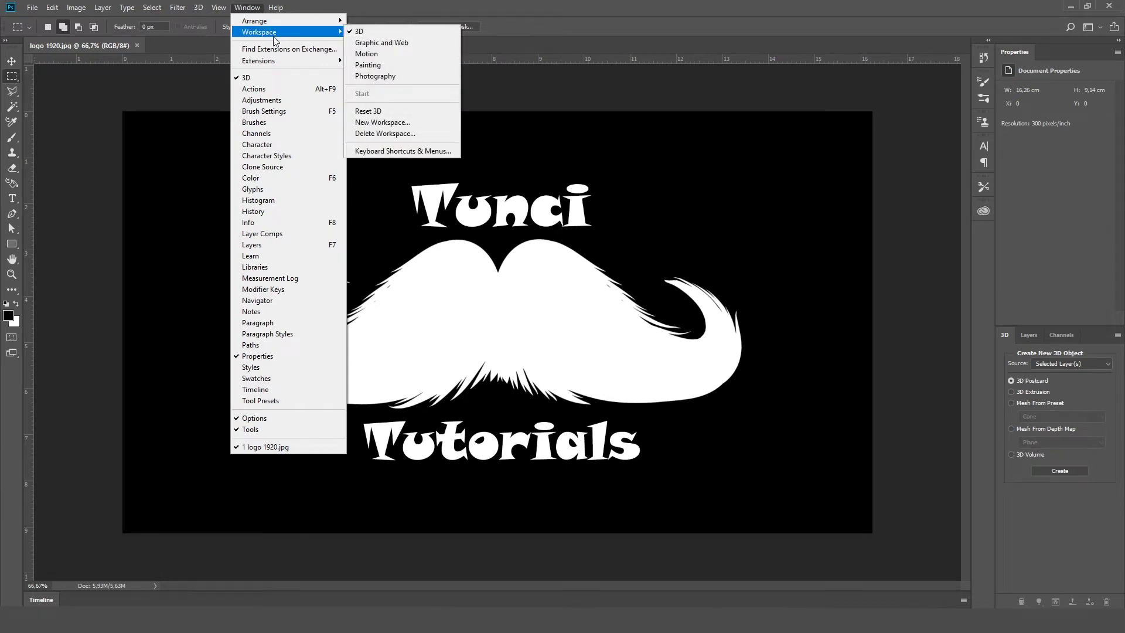
{"action": "left_click", "coordinate": [353, 43]}
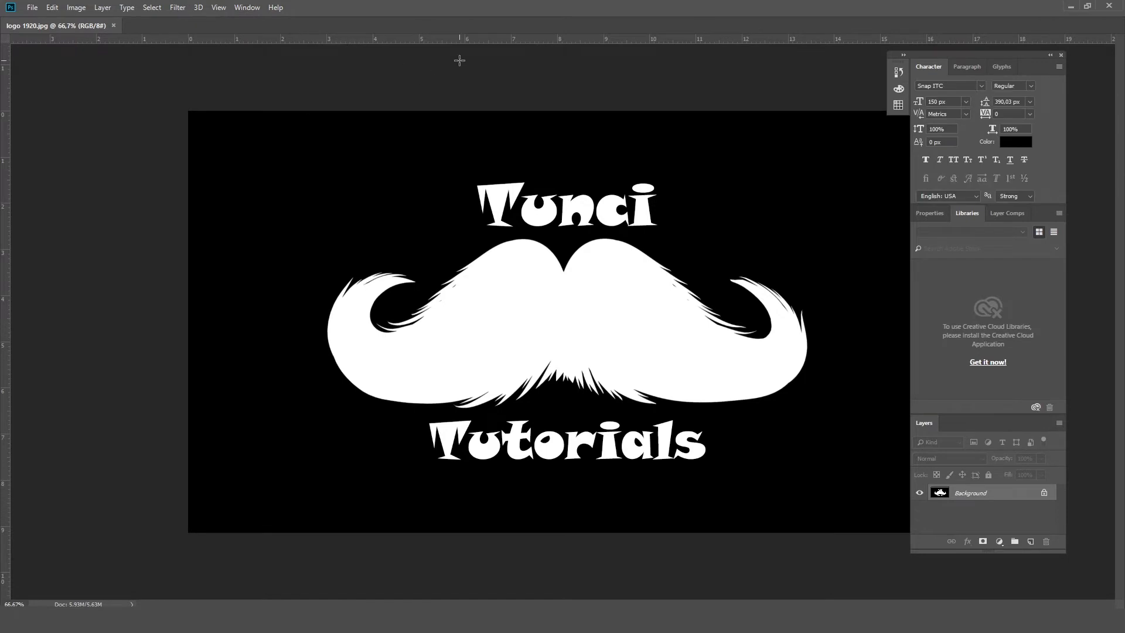
{"action": "left_click", "coordinate": [242, 8]}
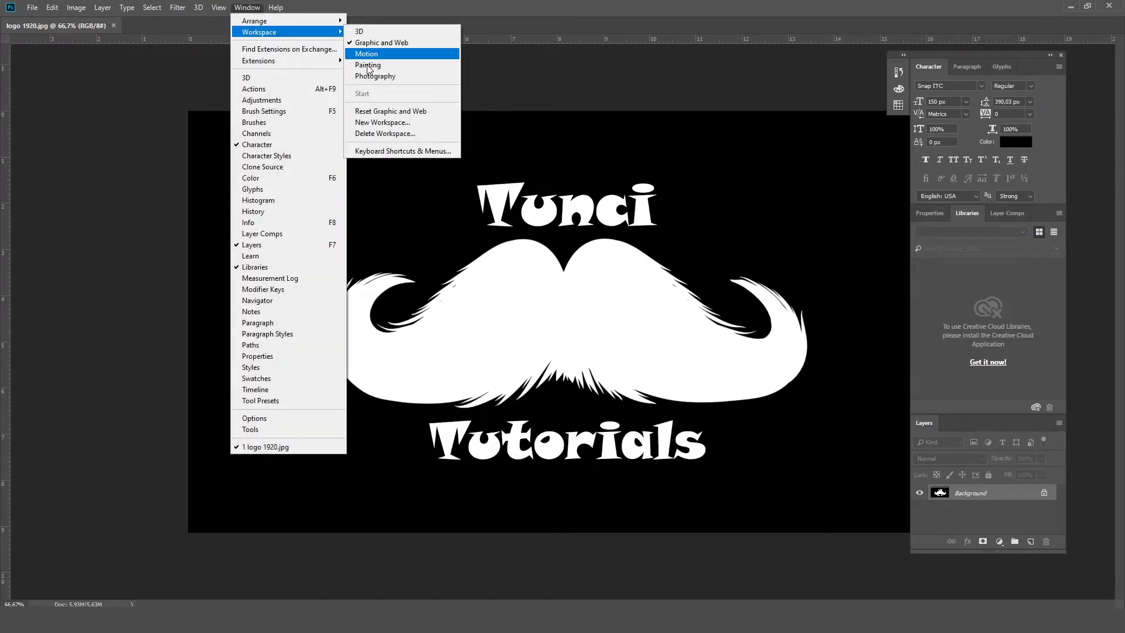
{"action": "left_click", "coordinate": [407, 109]}
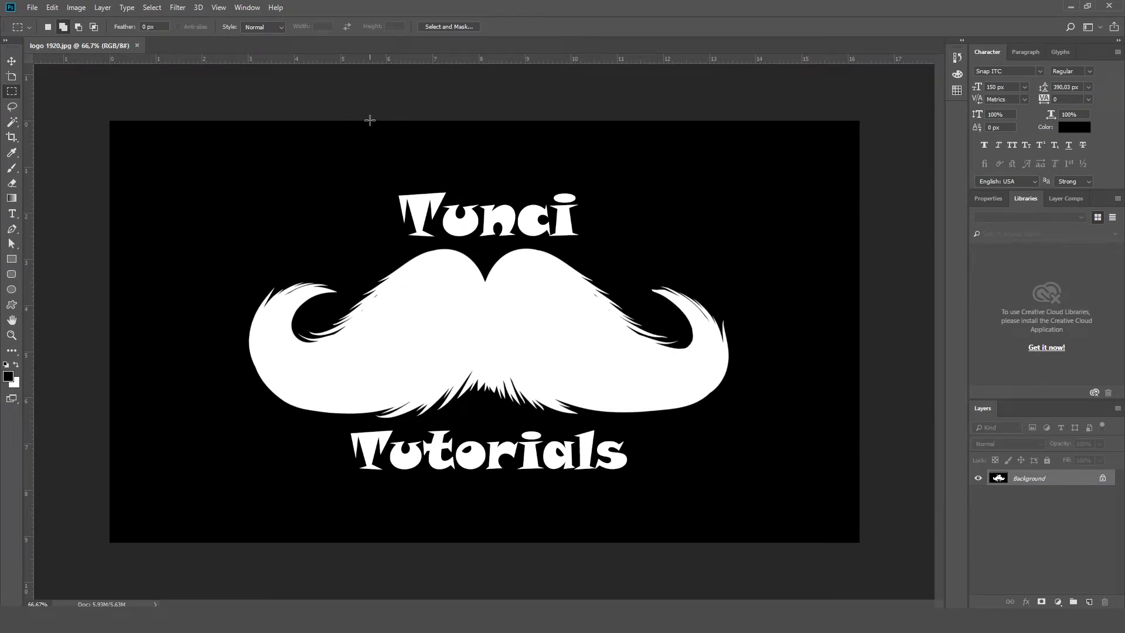
- Float Character, Paragraph, Glyphs, Layers, Properties, Libraries and Layer Comps, then tab Libraries with Character
{"action": "left_click_drag", "start_coordinate": [999, 55], "coordinate": [431, 130]}
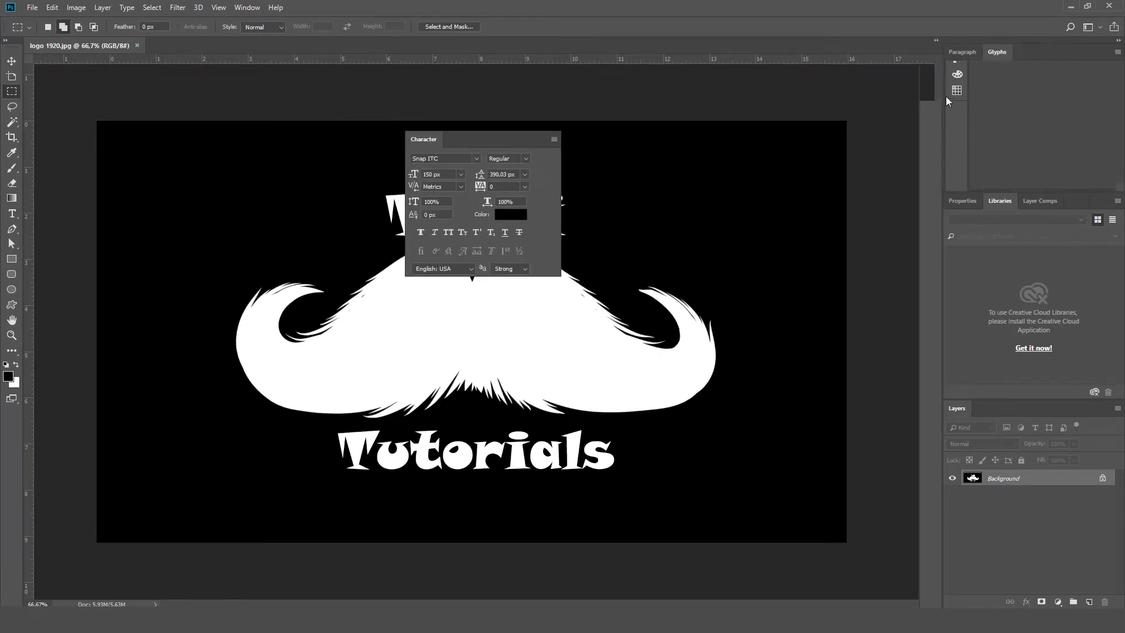
{"action": "mouse_move", "coordinate": [951, 49]}
{"action": "left_mouse_down"}
{"action": "mouse_move", "coordinate": [836, 118]}
{"action": "mouse_move", "coordinate": [585, 153]}
{"action": "left_mouse_up"}
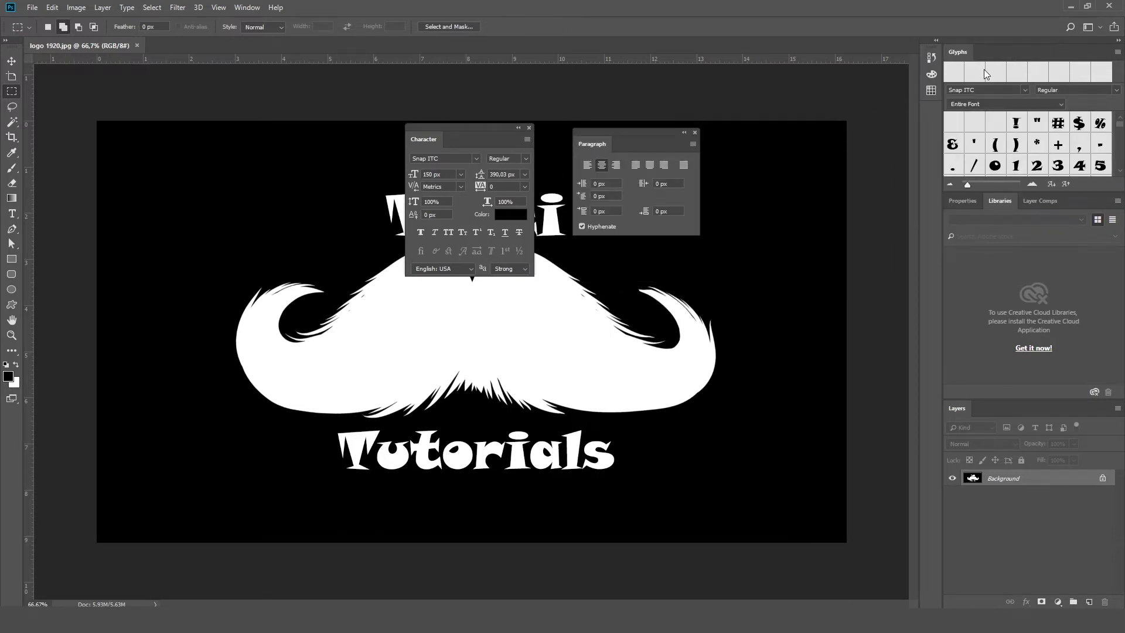
{"action": "left_click_drag", "start_coordinate": [957, 62], "coordinate": [747, 126]}
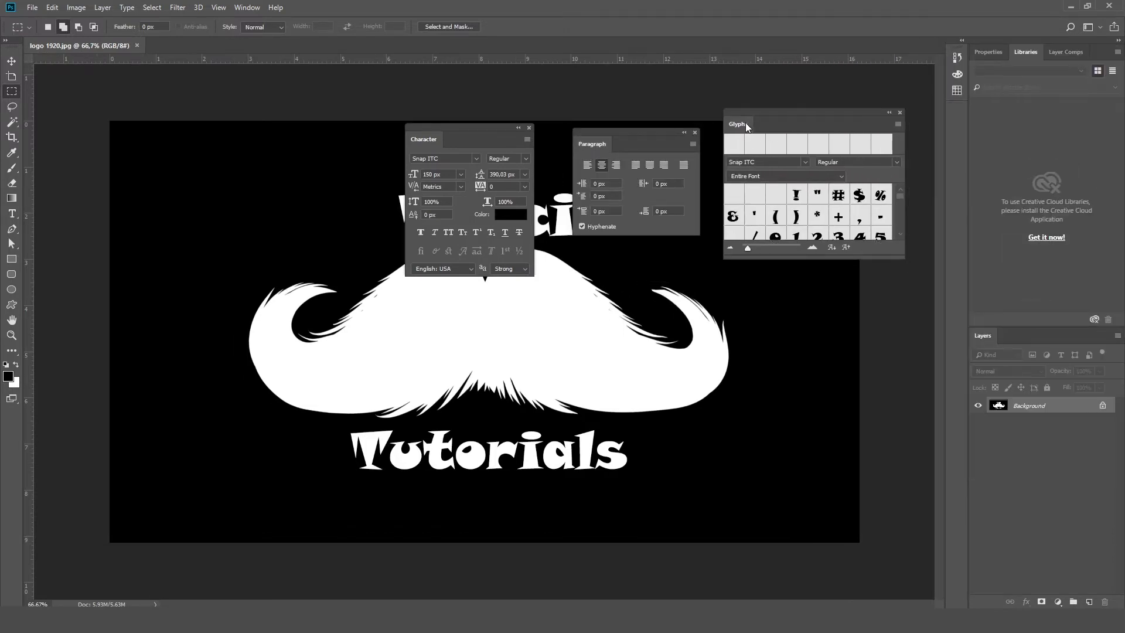
{"action": "left_click_drag", "start_coordinate": [983, 335], "coordinate": [693, 326]}
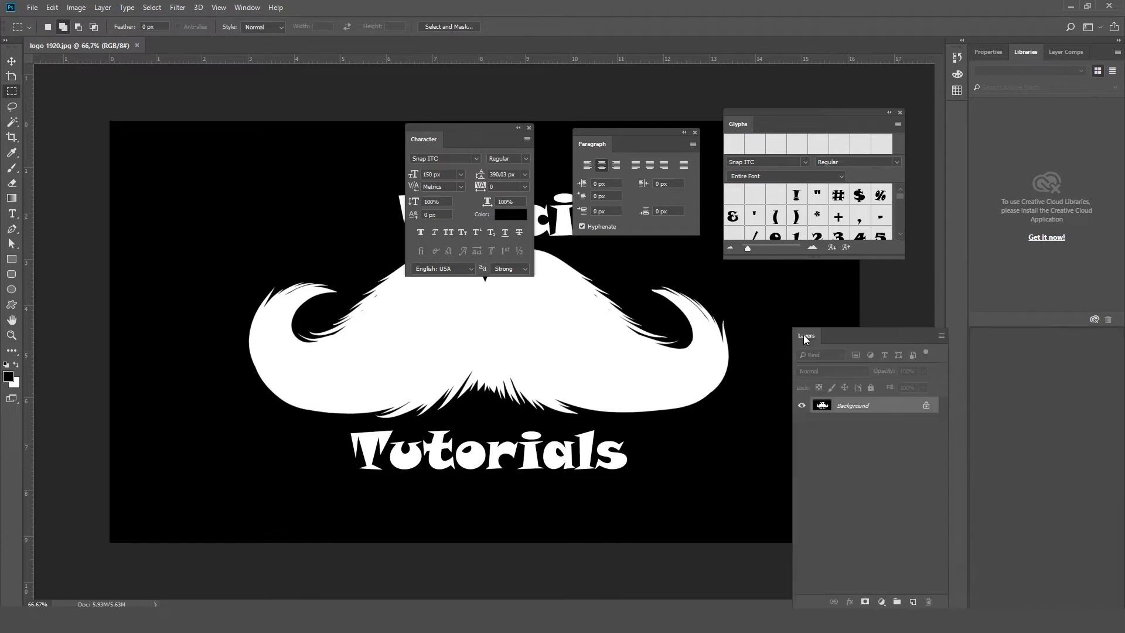
{"action": "left_click_drag", "start_coordinate": [988, 51], "coordinate": [536, 264]}
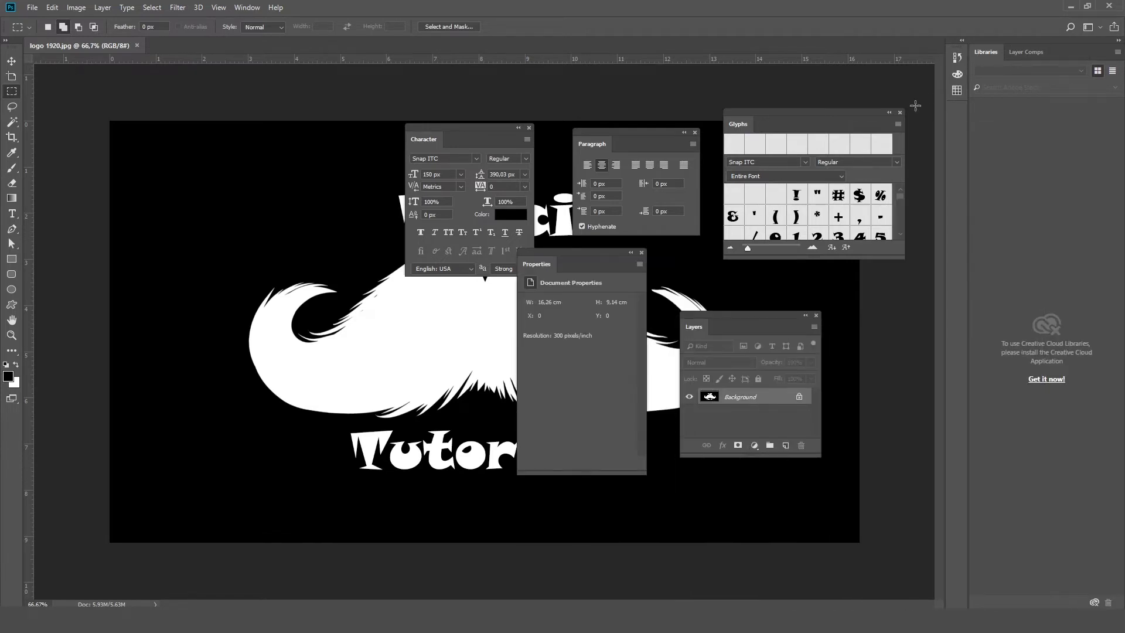
{"action": "left_click_drag", "start_coordinate": [999, 59], "coordinate": [369, 264]}
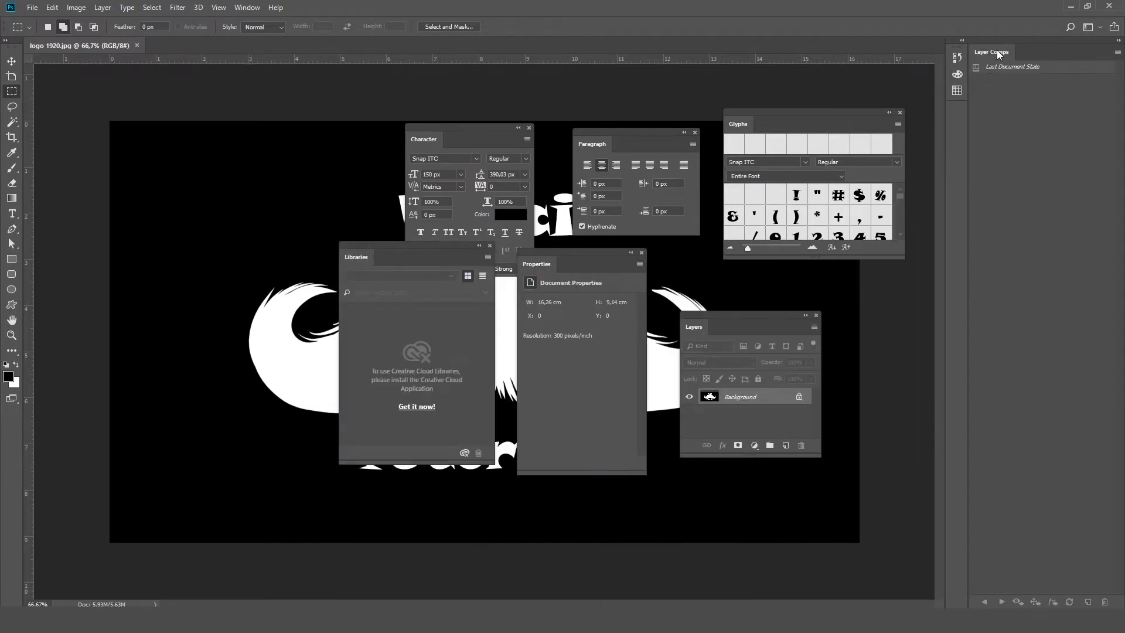
{"action": "mouse_move", "coordinate": [993, 54]}
{"action": "left_mouse_down"}
{"action": "mouse_move", "coordinate": [694, 362]}
{"action": "mouse_move", "coordinate": [823, 346]}
{"action": "left_mouse_up"}
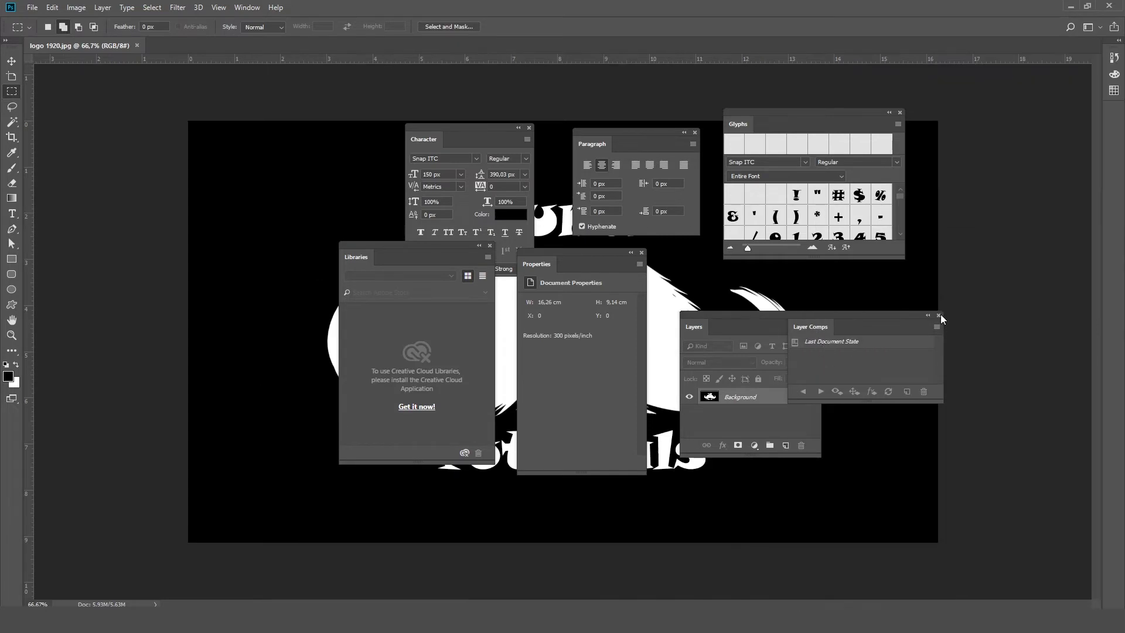
{"action": "left_click_drag", "start_coordinate": [899, 314], "coordinate": [961, 299]}
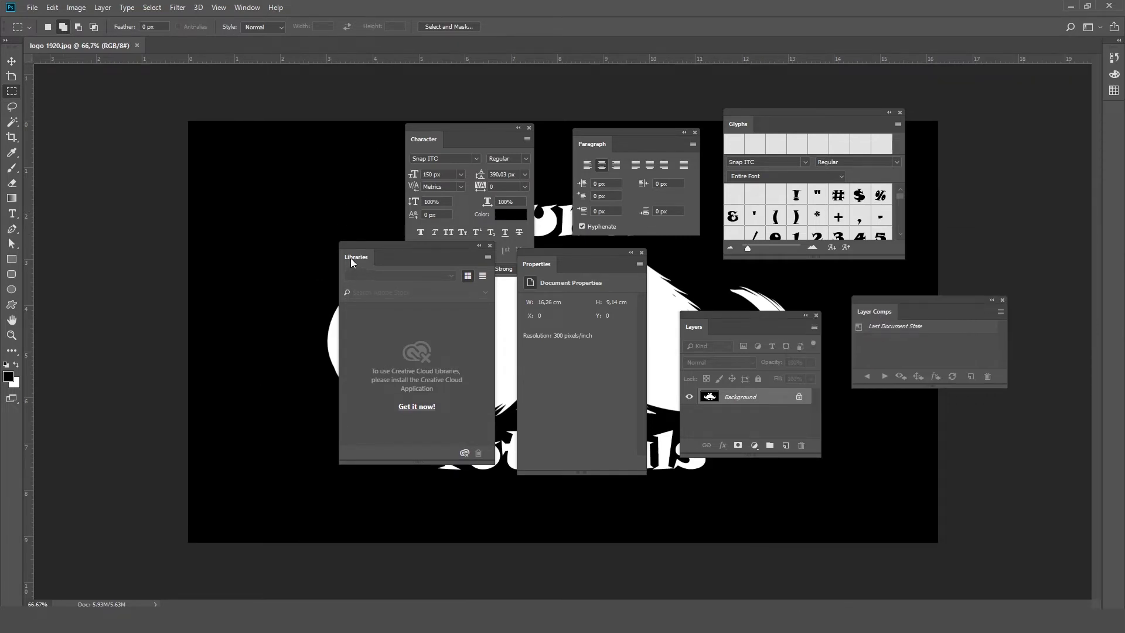
{"action": "left_click_drag", "start_coordinate": [350, 258], "coordinate": [462, 143]}
- Tab Paragraph, Properties, Layers, Glyphs and Layer Comps into the Character group, moved right
{"action": "left_click_drag", "start_coordinate": [592, 143], "coordinate": [508, 139]}
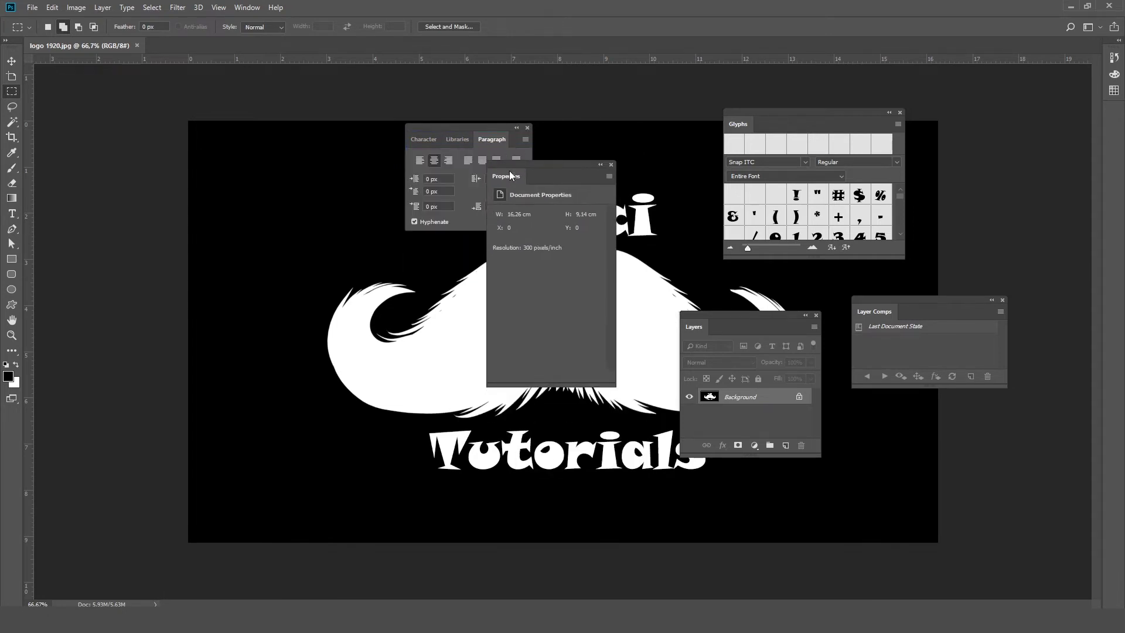
{"action": "left_click_drag", "start_coordinate": [539, 267], "coordinate": [518, 139]}
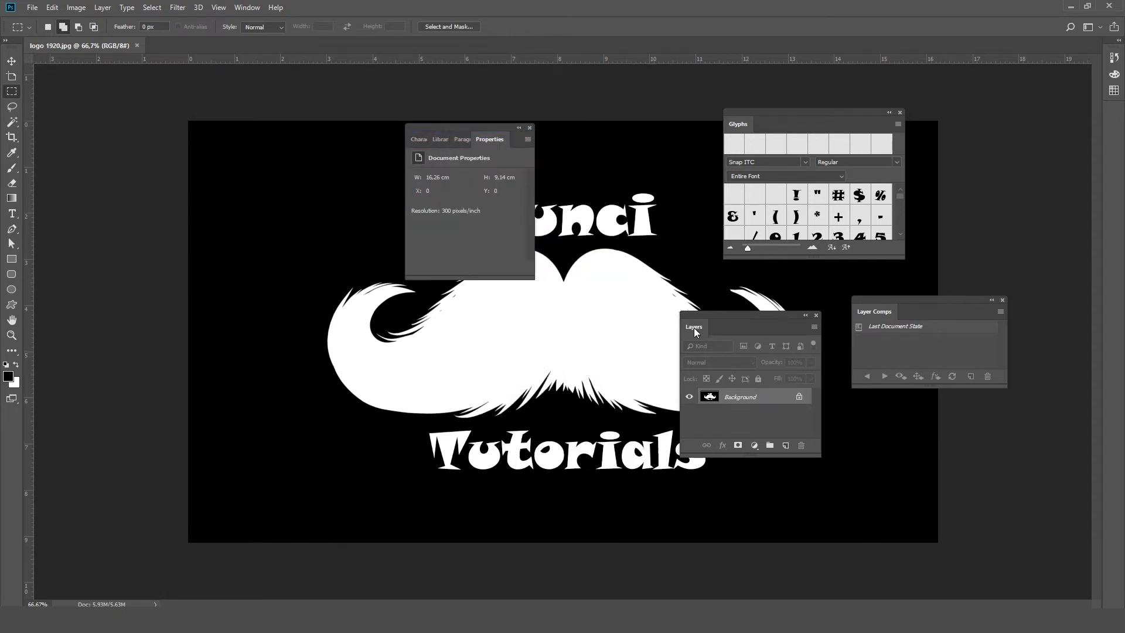
{"action": "left_click_drag", "start_coordinate": [693, 328], "coordinate": [511, 134]}
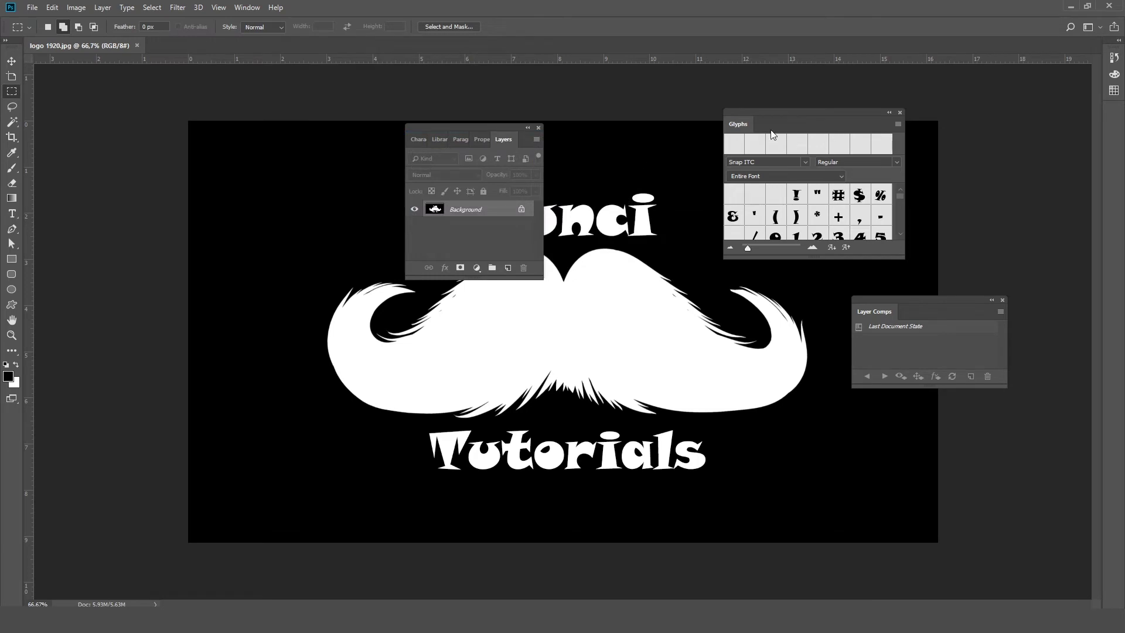
{"action": "left_click_drag", "start_coordinate": [771, 134], "coordinate": [544, 140]}
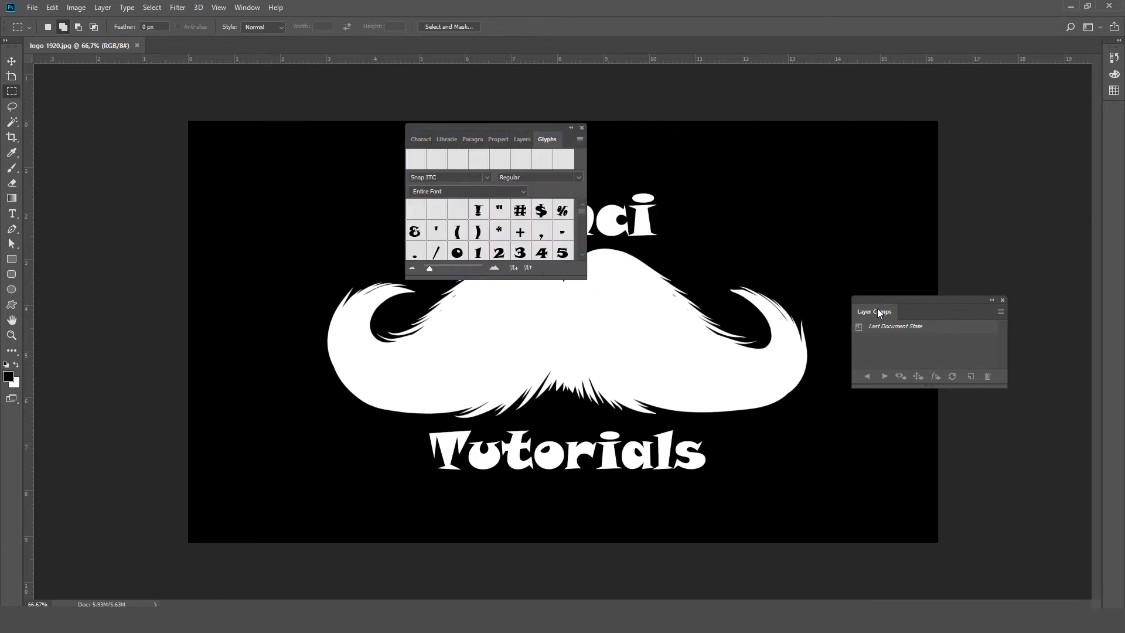
{"action": "mouse_move", "coordinate": [877, 311]}
{"action": "left_mouse_down"}
{"action": "mouse_move", "coordinate": [564, 135]}
{"action": "mouse_move", "coordinate": [1022, 139]}
{"action": "mouse_move", "coordinate": [1007, 84]}
{"action": "left_mouse_up"}
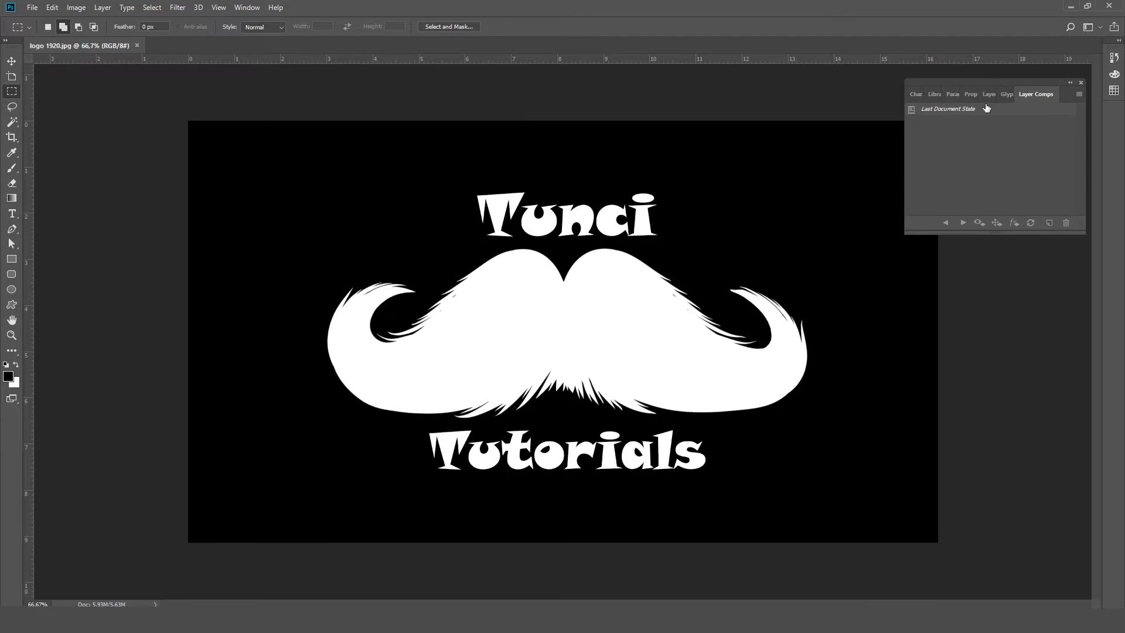
- Browse the Layers, Character and Properties tabs in the combined group
{"action": "left_click", "coordinate": [984, 92]}
{"action": "left_click", "coordinate": [914, 94]}
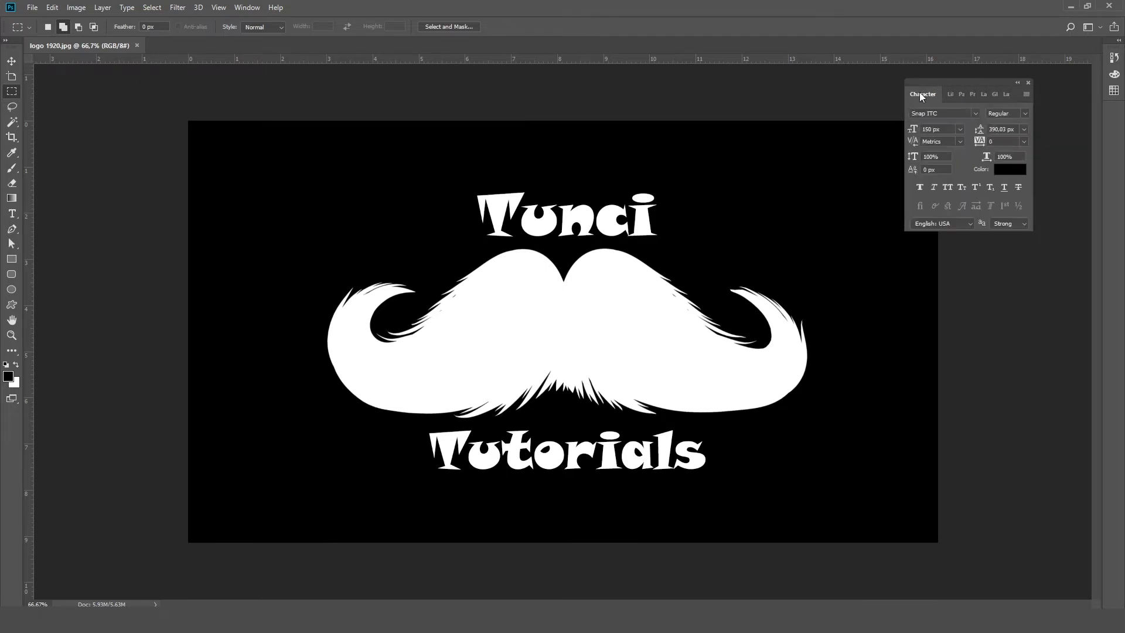
{"action": "left_click", "coordinate": [970, 94]}
{"action": "left_click", "coordinate": [257, 8]}
{"action": "mouse_move", "coordinate": [258, 31]}
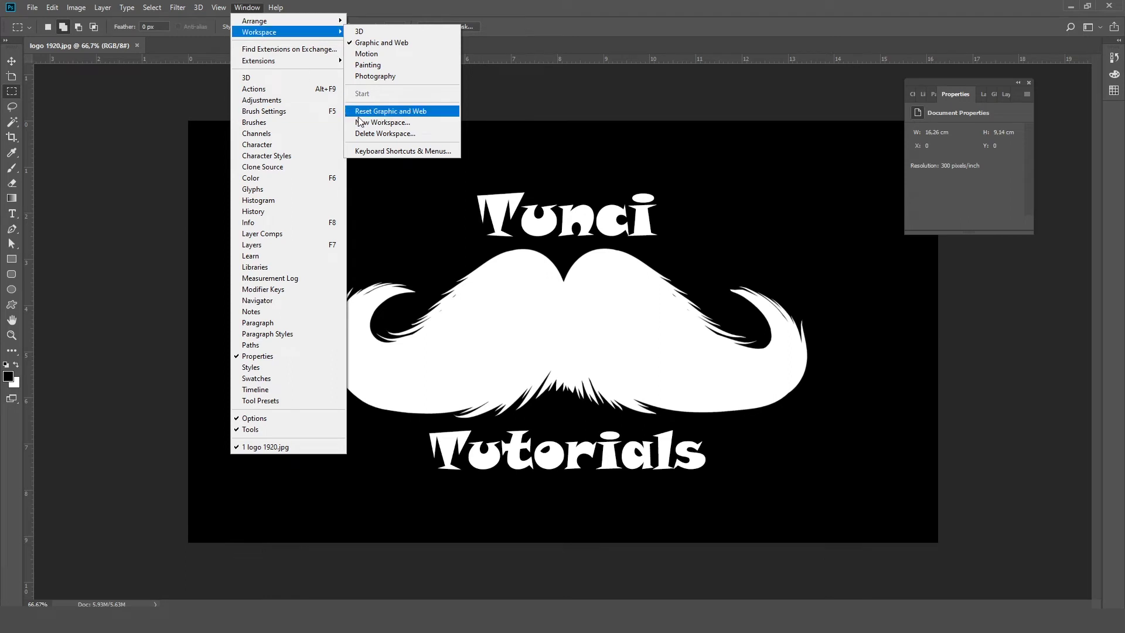
- Reset Graphic and Web to its defaults, then switch to the Painting workspace
{"action": "left_click", "coordinate": [390, 110]}
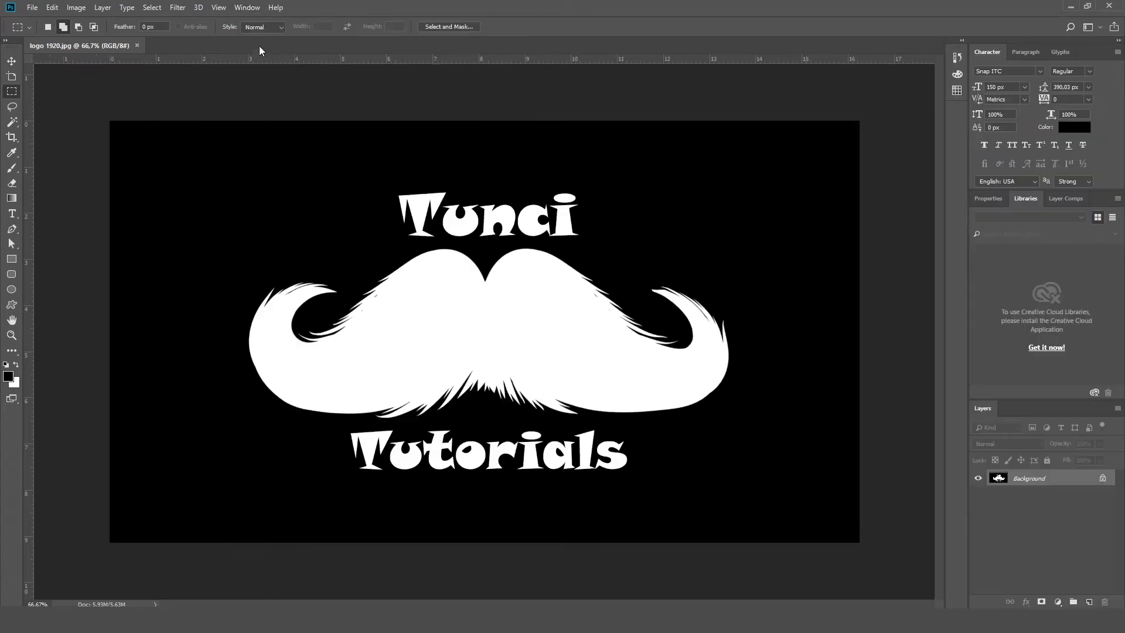
{"action": "left_click", "coordinate": [243, 8]}
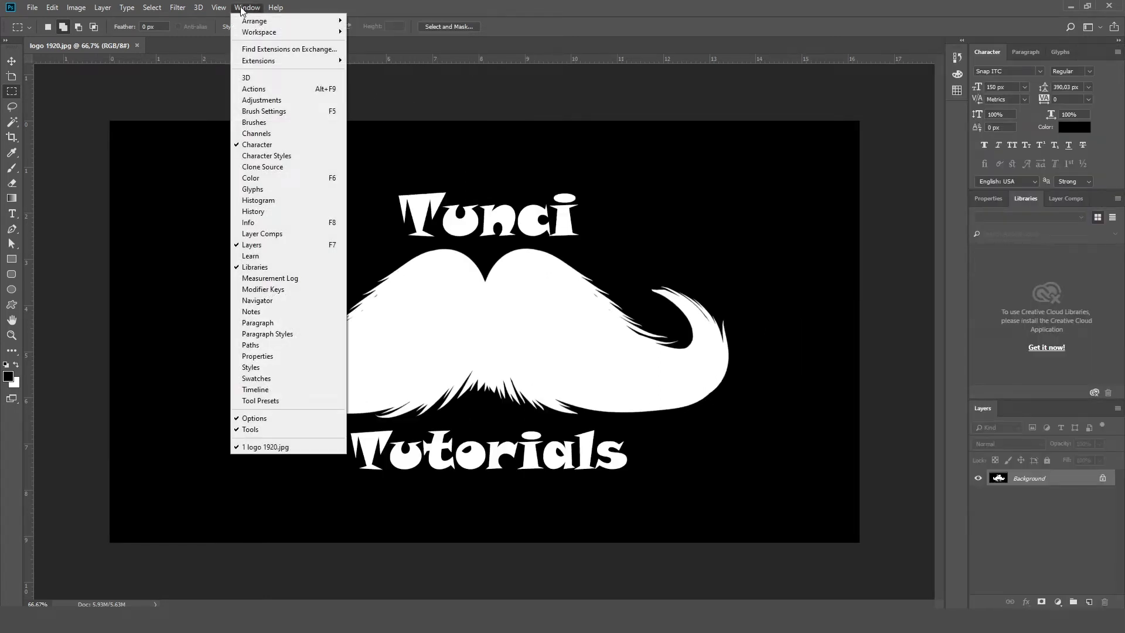
{"action": "mouse_move", "coordinate": [259, 32]}
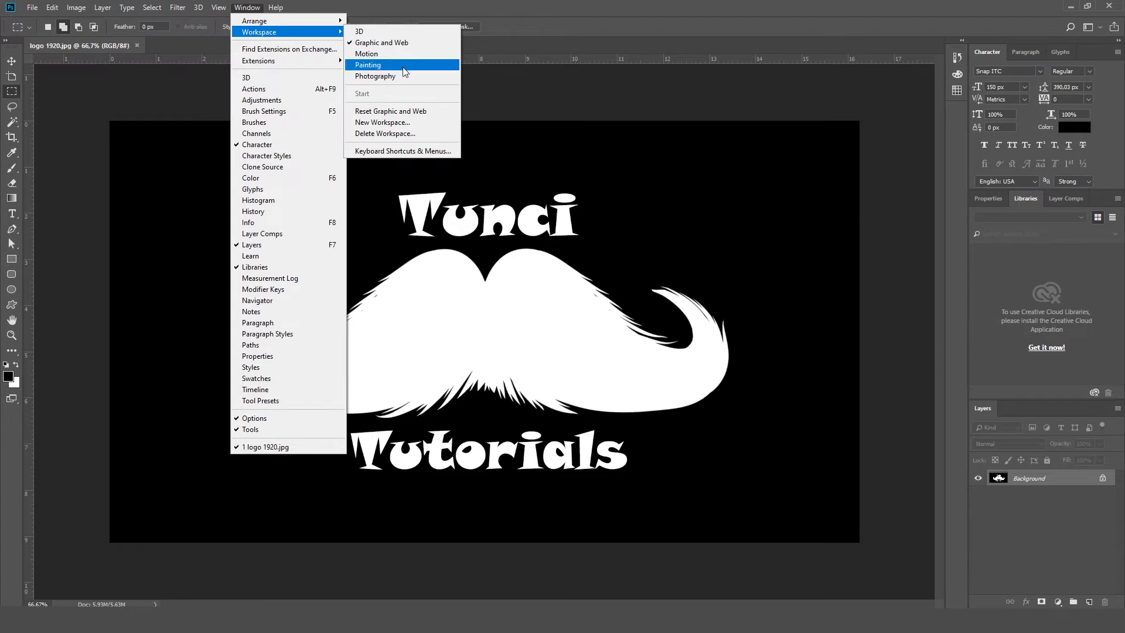
{"action": "left_click", "coordinate": [404, 65]}
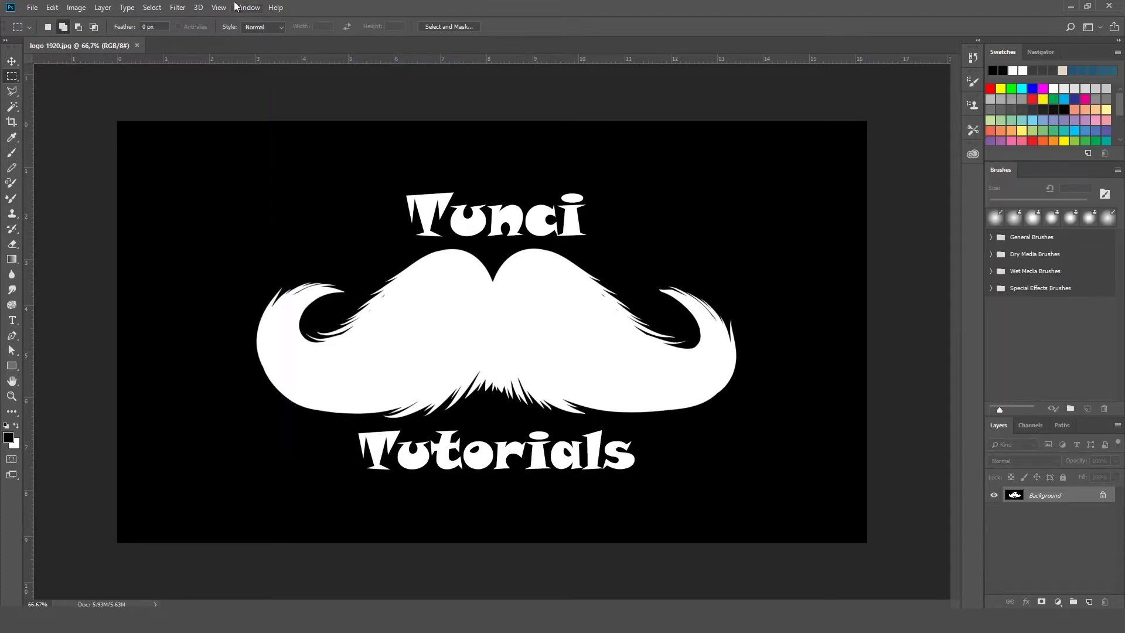
{"action": "left_click", "coordinate": [247, 7]}
{"action": "mouse_move", "coordinate": [258, 32]}
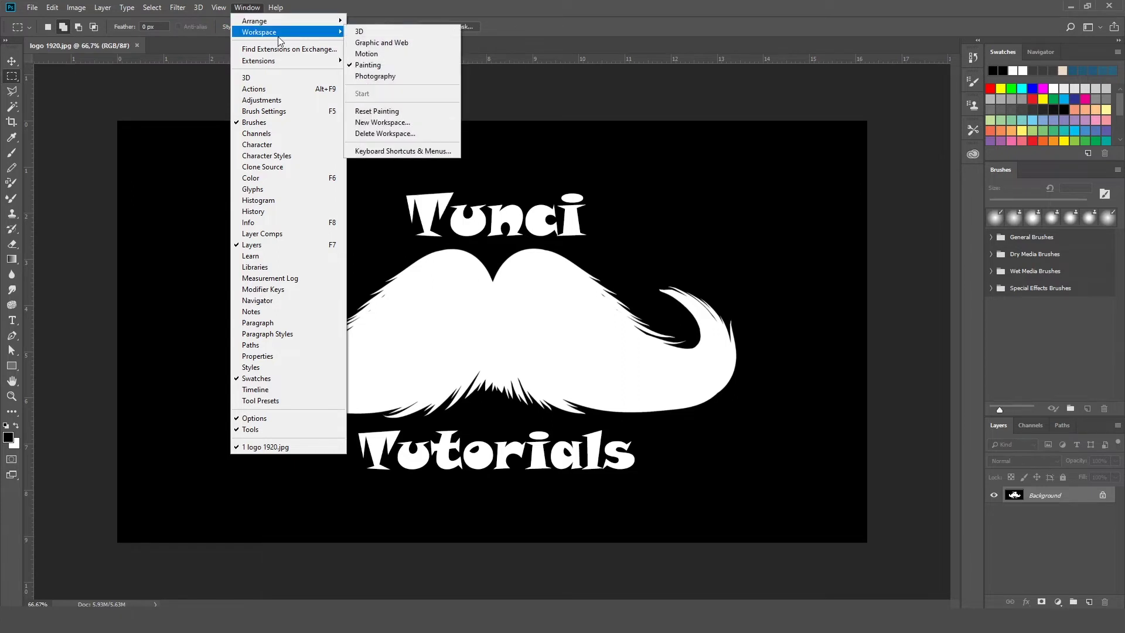
- Undock and close the Swatches, Navigator and Brushes panels
{"action": "left_click", "coordinate": [974, 53]}
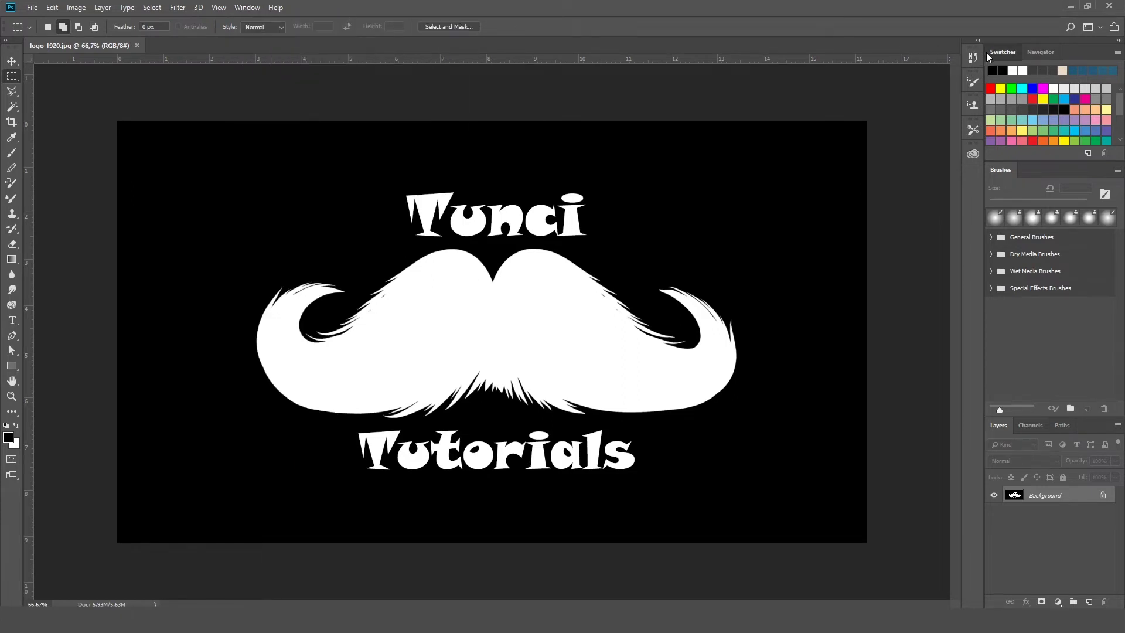
{"action": "left_click_drag", "start_coordinate": [986, 52], "coordinate": [495, 147]}
{"action": "left_click", "coordinate": [618, 136]}
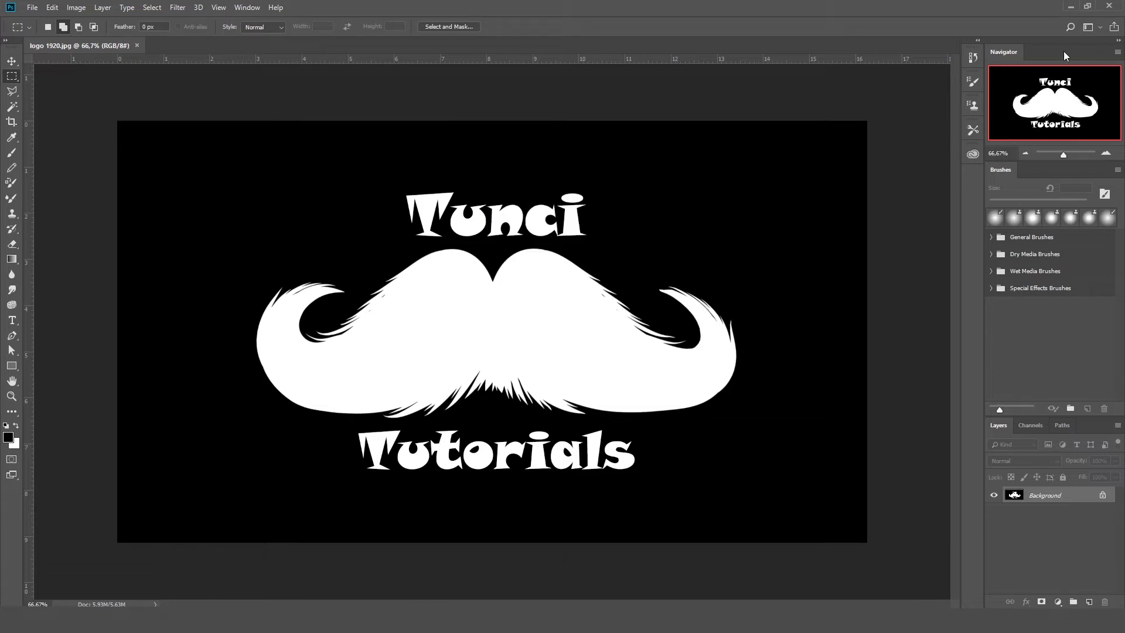
{"action": "left_click_drag", "start_coordinate": [1014, 55], "coordinate": [759, 129]}
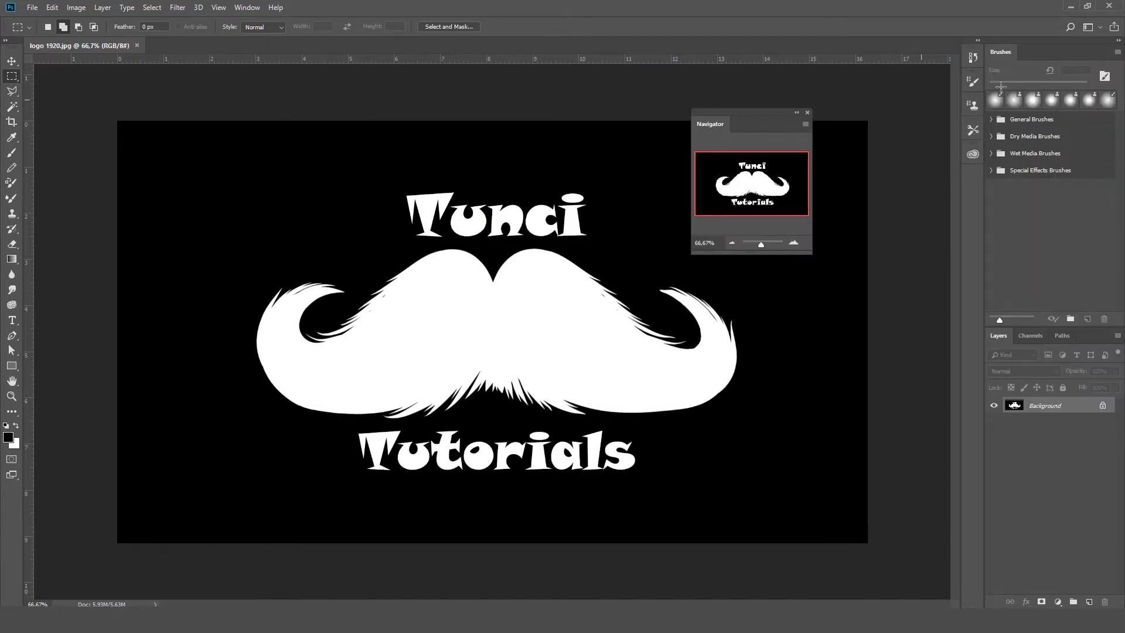
{"action": "left_click", "coordinate": [807, 112]}
{"action": "left_click_drag", "start_coordinate": [1000, 51], "coordinate": [473, 181]}
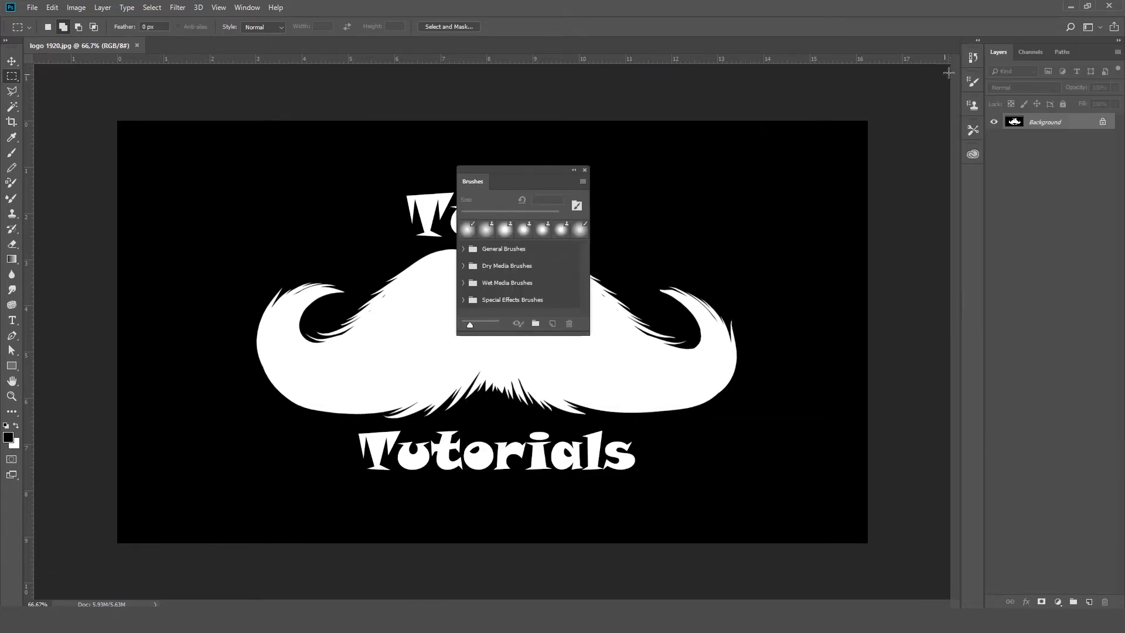
{"action": "left_click", "coordinate": [584, 171]}
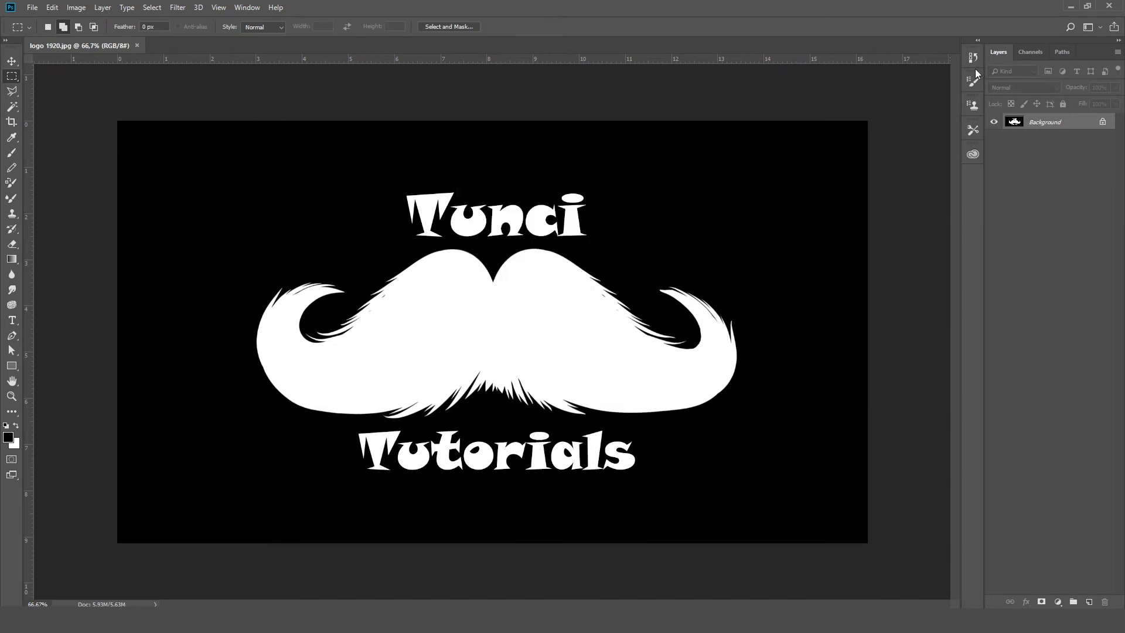
- Undock and close the Layers, Channels and Paths panels
{"action": "left_click_drag", "start_coordinate": [997, 53], "coordinate": [475, 211]}
{"action": "left_click", "coordinate": [581, 194]}
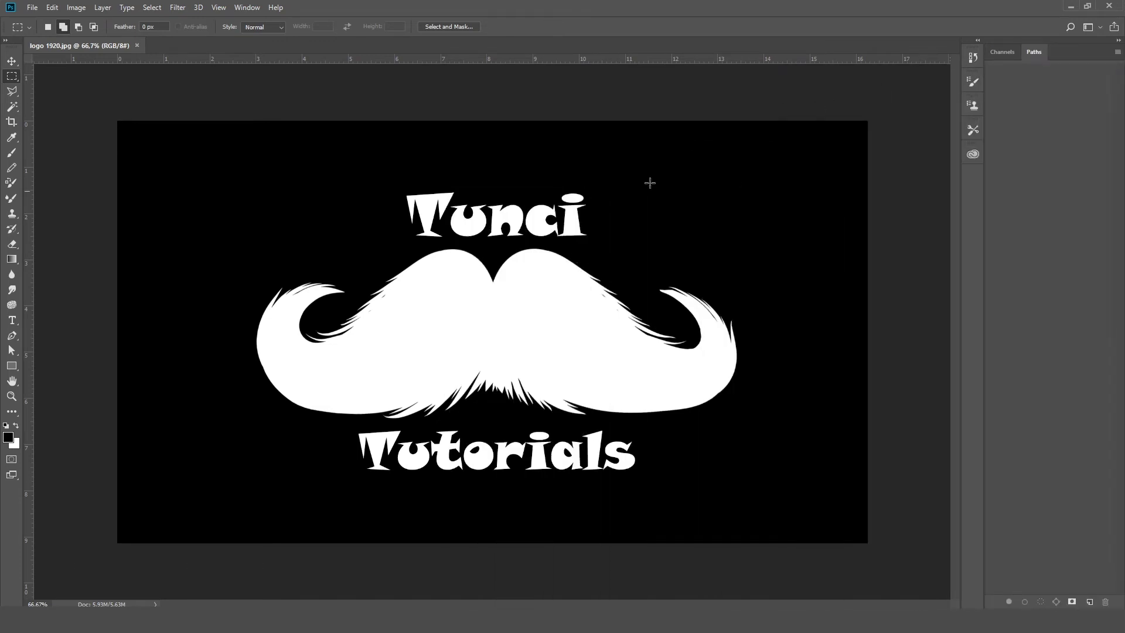
{"action": "left_click_drag", "start_coordinate": [999, 51], "coordinate": [584, 175]}
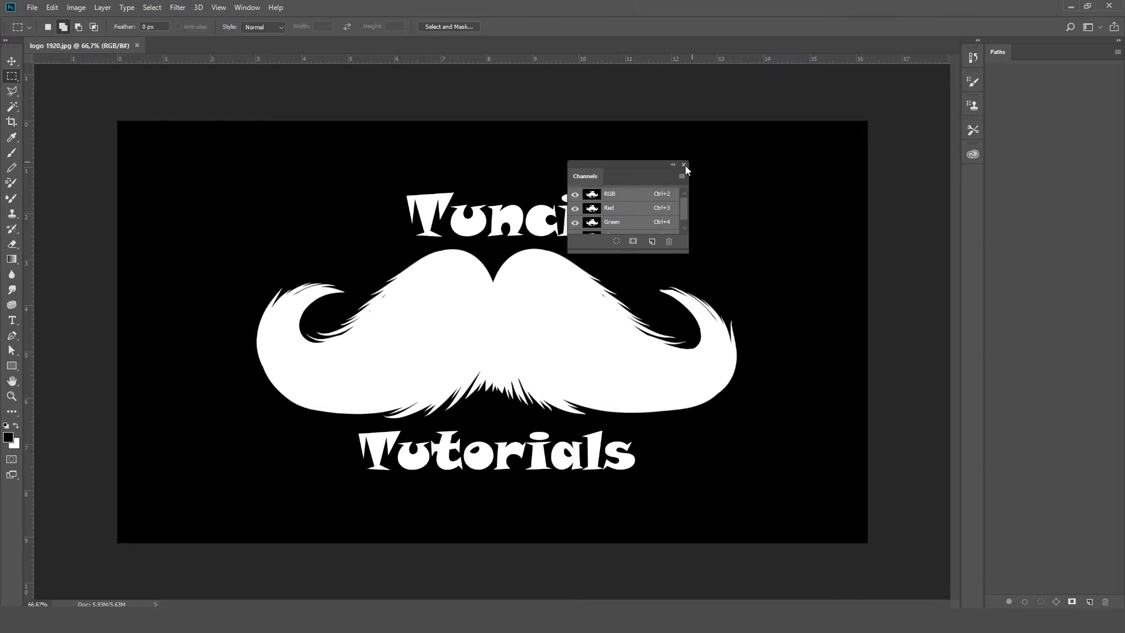
{"action": "left_click", "coordinate": [683, 165]}
{"action": "left_click_drag", "start_coordinate": [1003, 58], "coordinate": [462, 238]}
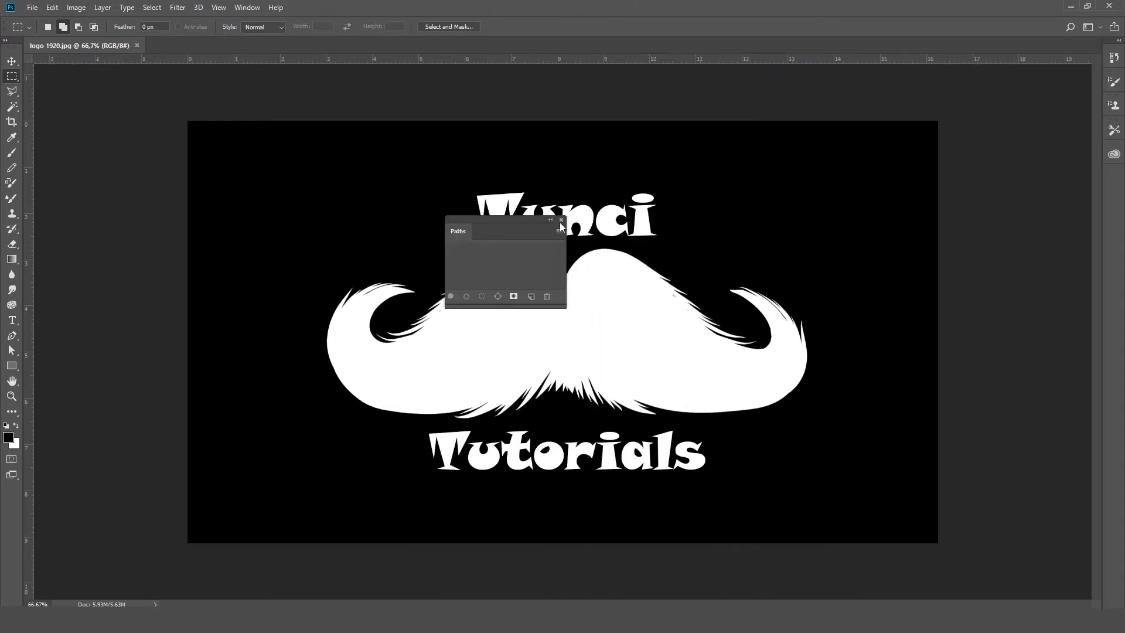
{"action": "left_click", "coordinate": [562, 220]}
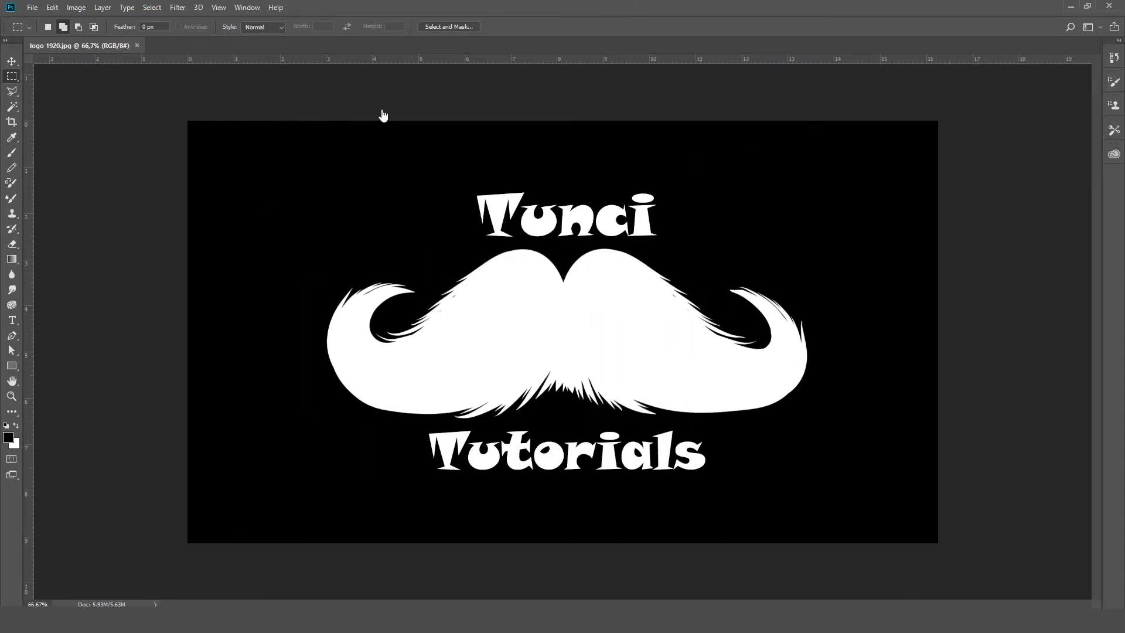
- Undock and close the Tools panel, then float the Options bar and hide it via Window
{"action": "mouse_move", "coordinate": [23, 53]}
{"action": "left_mouse_down"}
{"action": "mouse_move", "coordinate": [68, 70]}
{"action": "mouse_move", "coordinate": [374, 105]}
{"action": "left_mouse_up"}
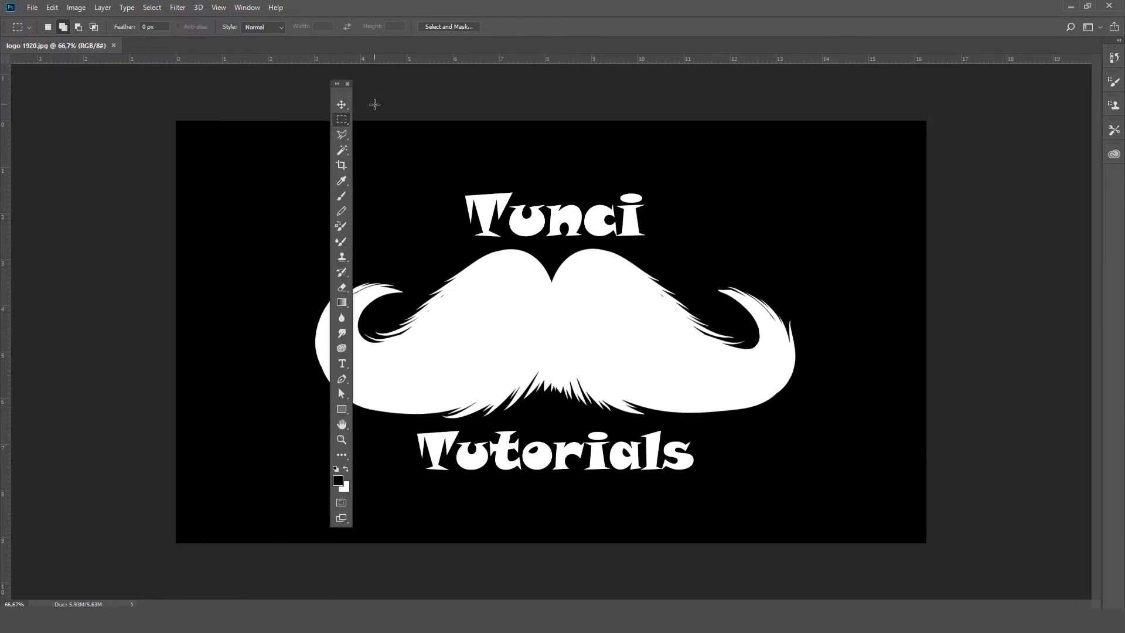
{"action": "left_click", "coordinate": [347, 83]}
{"action": "left_click_drag", "start_coordinate": [6, 26], "coordinate": [177, 187]}
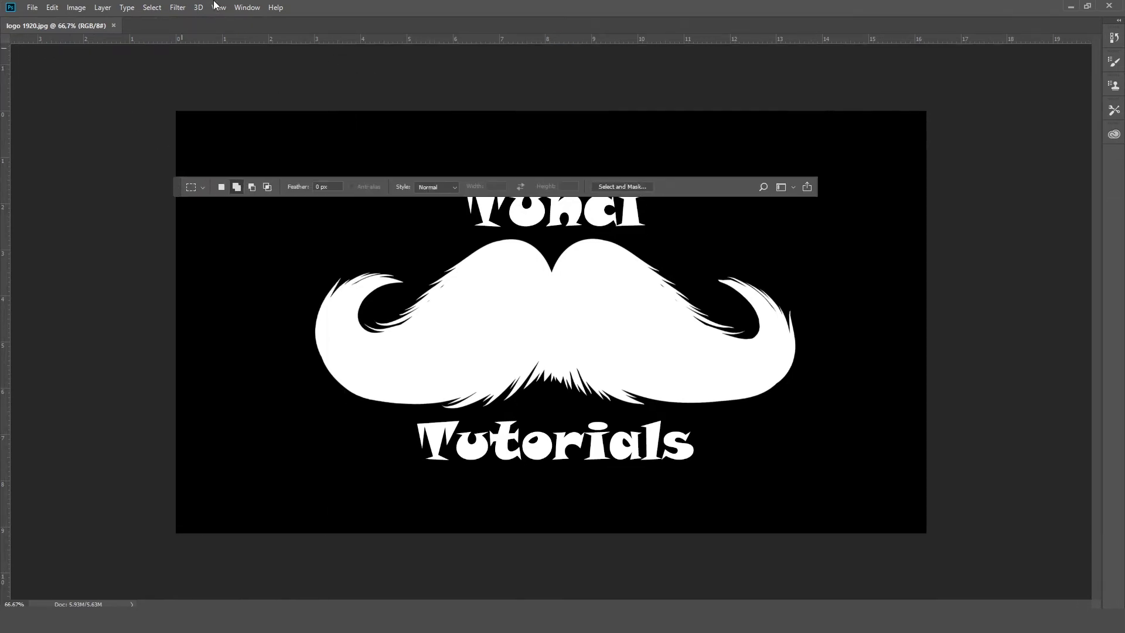
{"action": "left_click", "coordinate": [242, 8]}
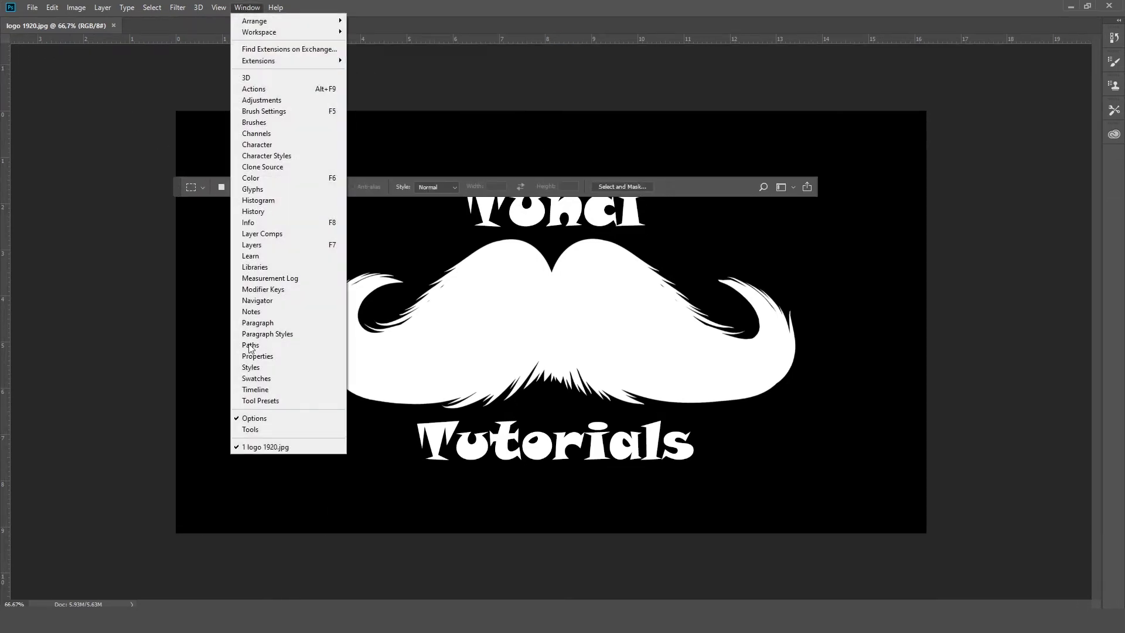
{"action": "left_click", "coordinate": [255, 419]}
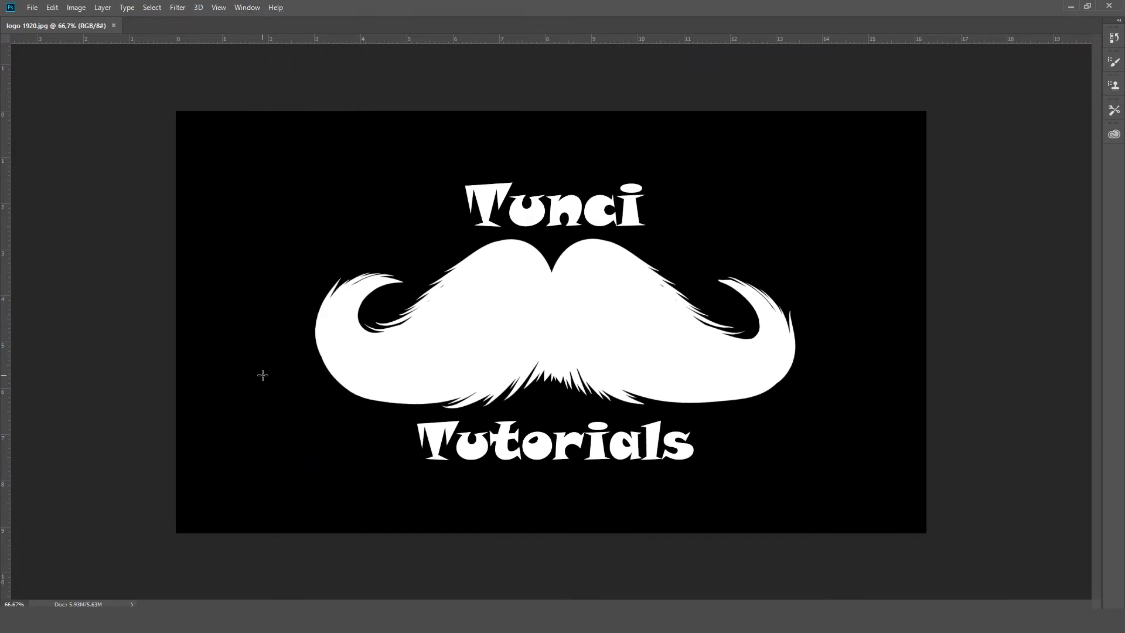
- Close the collapsed icon strip, then open, undock and close the 3D panel and its strip
{"action": "left_click_drag", "start_coordinate": [1113, 25], "coordinate": [347, 158]}
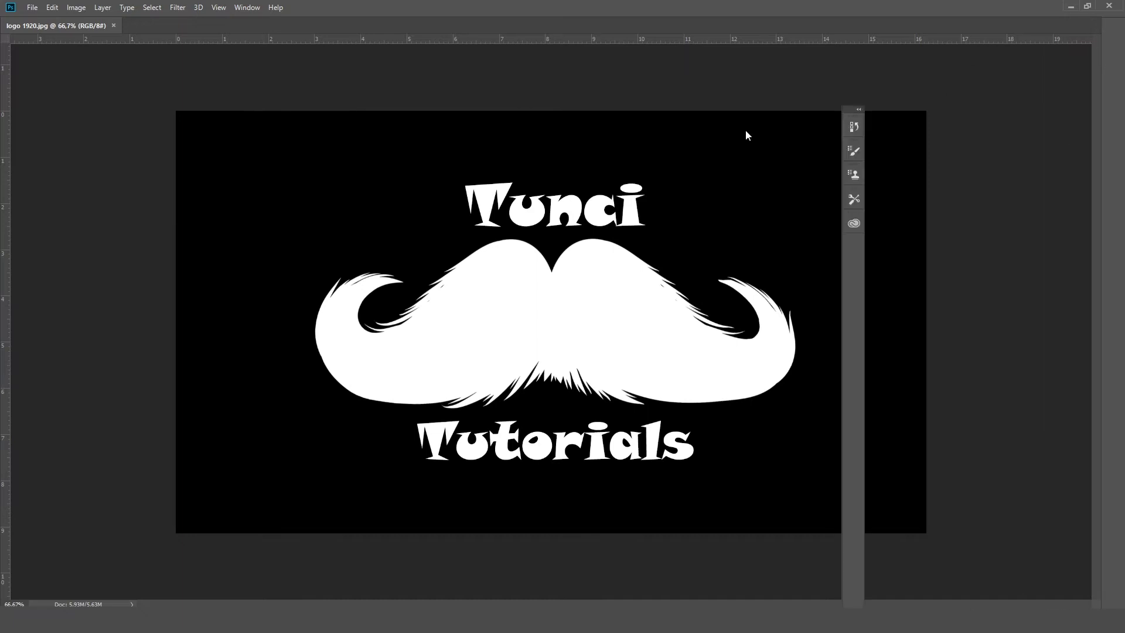
{"action": "left_click", "coordinate": [354, 158]}
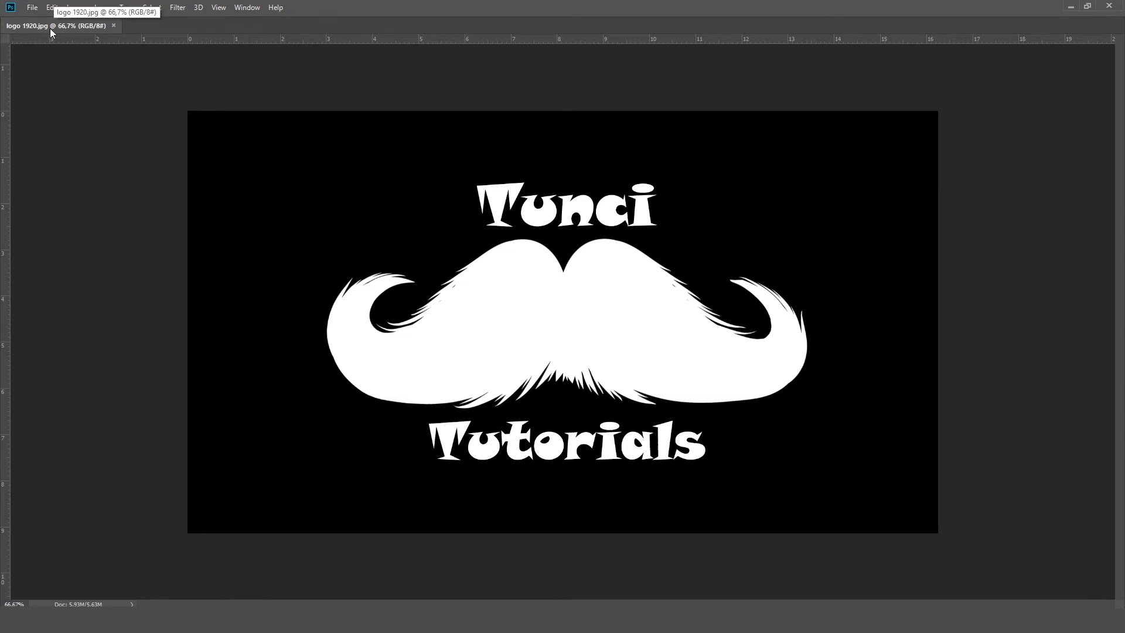
{"action": "left_click", "coordinate": [248, 9]}
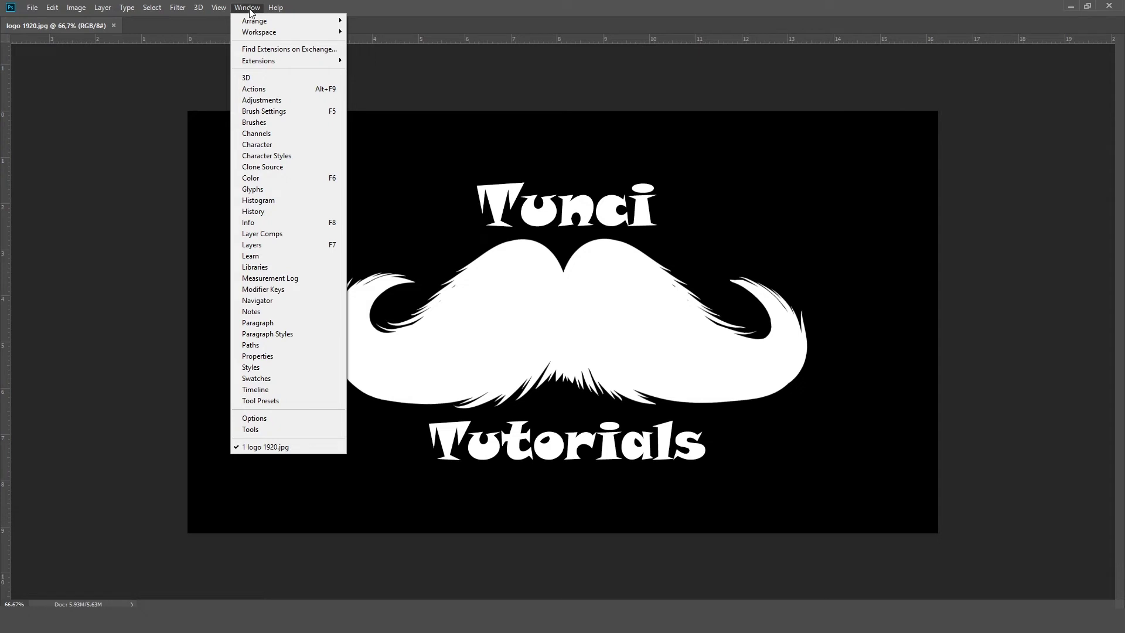
{"action": "left_click", "coordinate": [258, 78]}
{"action": "left_click_drag", "start_coordinate": [423, 272], "coordinate": [1055, 166]}
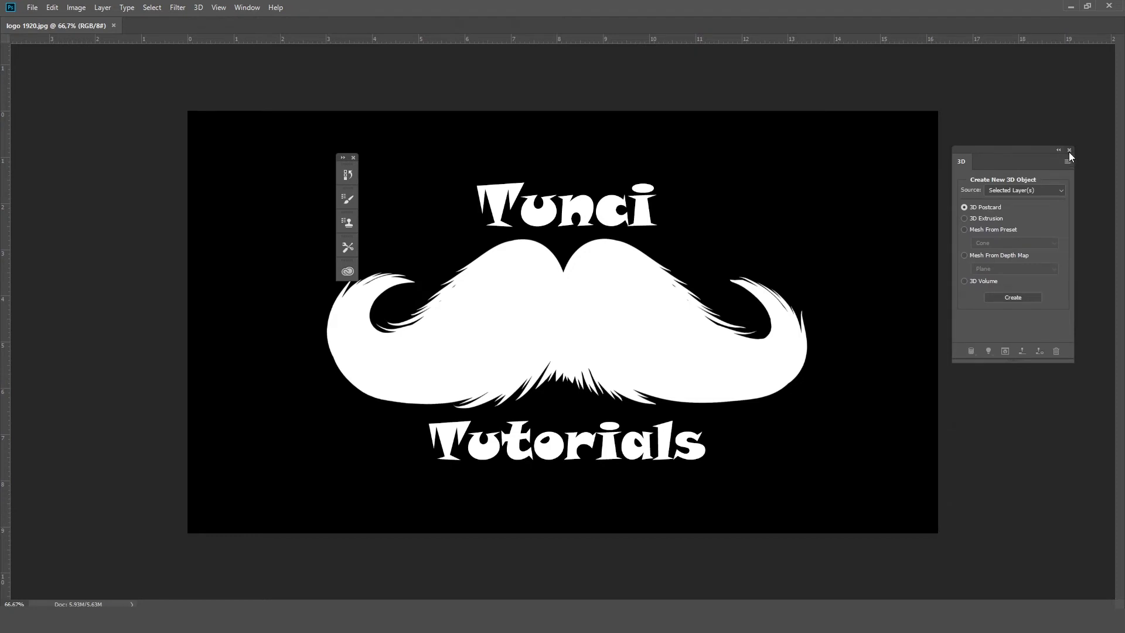
{"action": "left_click", "coordinate": [1068, 150]}
{"action": "left_click", "coordinate": [353, 159]}
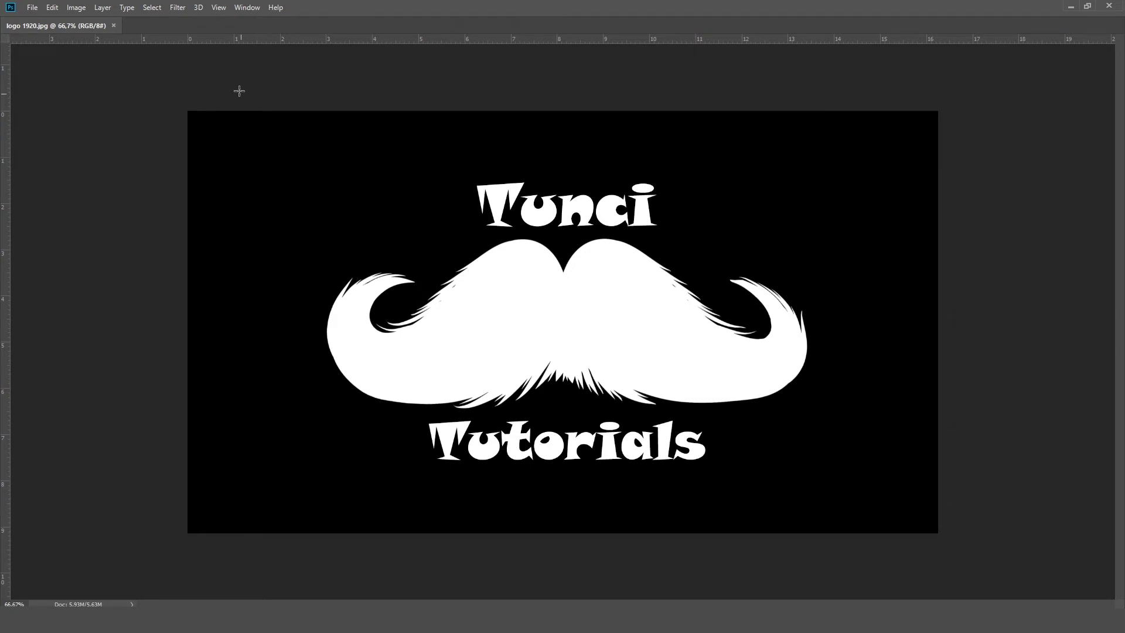
{"action": "left_click", "coordinate": [220, 9]}
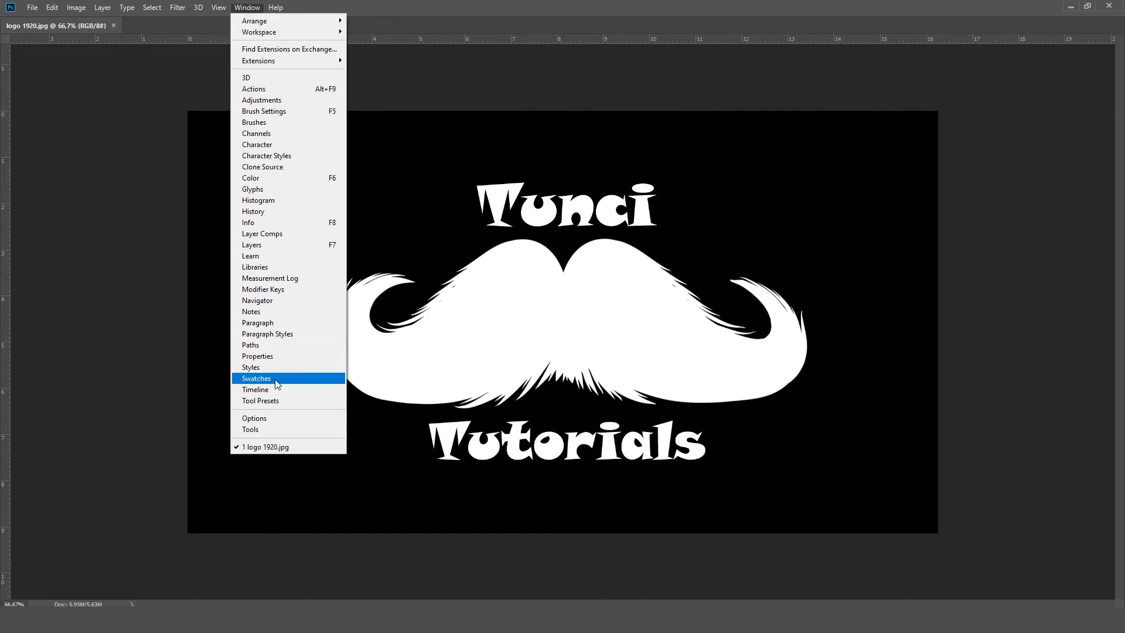
- Dock Layers on the right with the History panel placed above it
{"action": "left_click", "coordinate": [276, 246]}
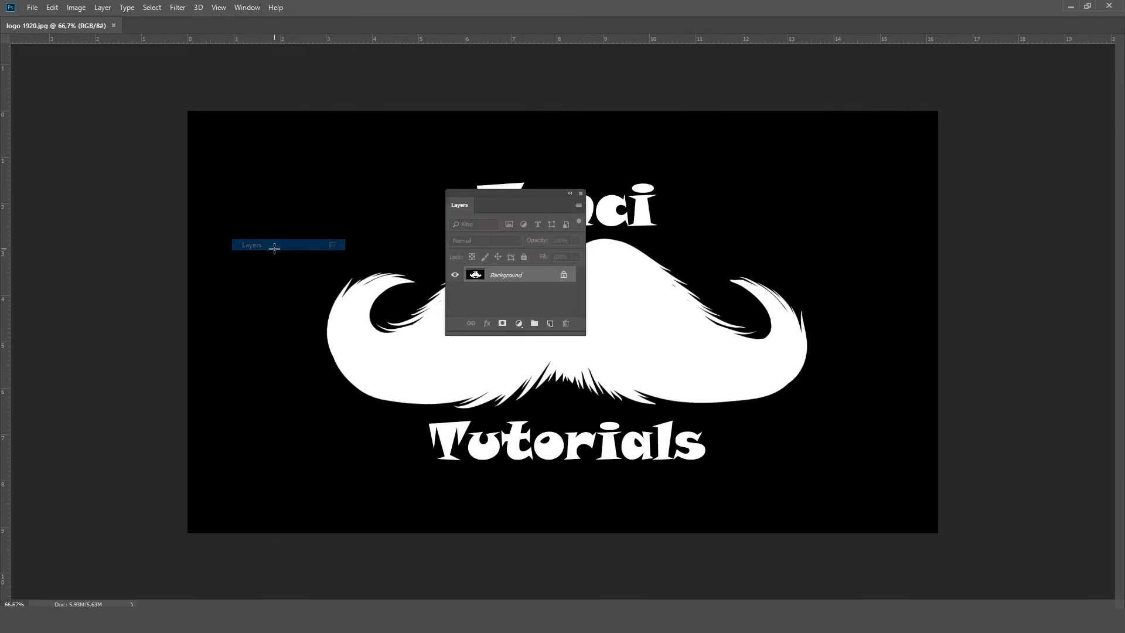
{"action": "mouse_move", "coordinate": [508, 192]}
{"action": "left_mouse_down"}
{"action": "mouse_move", "coordinate": [967, 78]}
{"action": "mouse_move", "coordinate": [1028, 284]}
{"action": "left_mouse_up"}
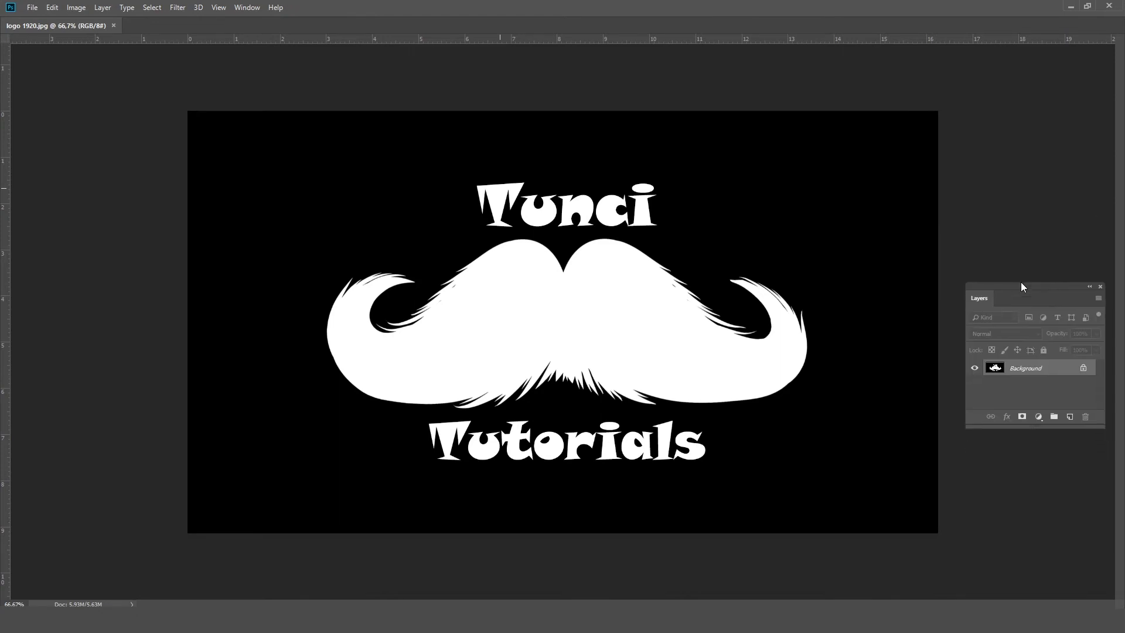
{"action": "left_click", "coordinate": [219, 8]}
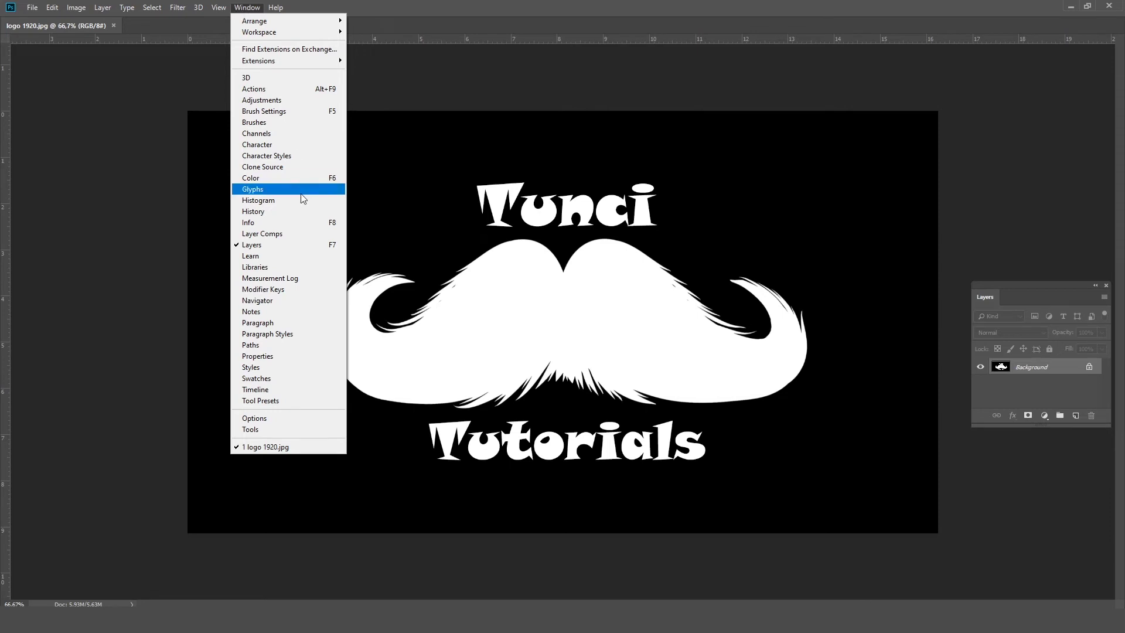
{"action": "left_click", "coordinate": [296, 211]}
{"action": "left_click_drag", "start_coordinate": [381, 168], "coordinate": [995, 150]}
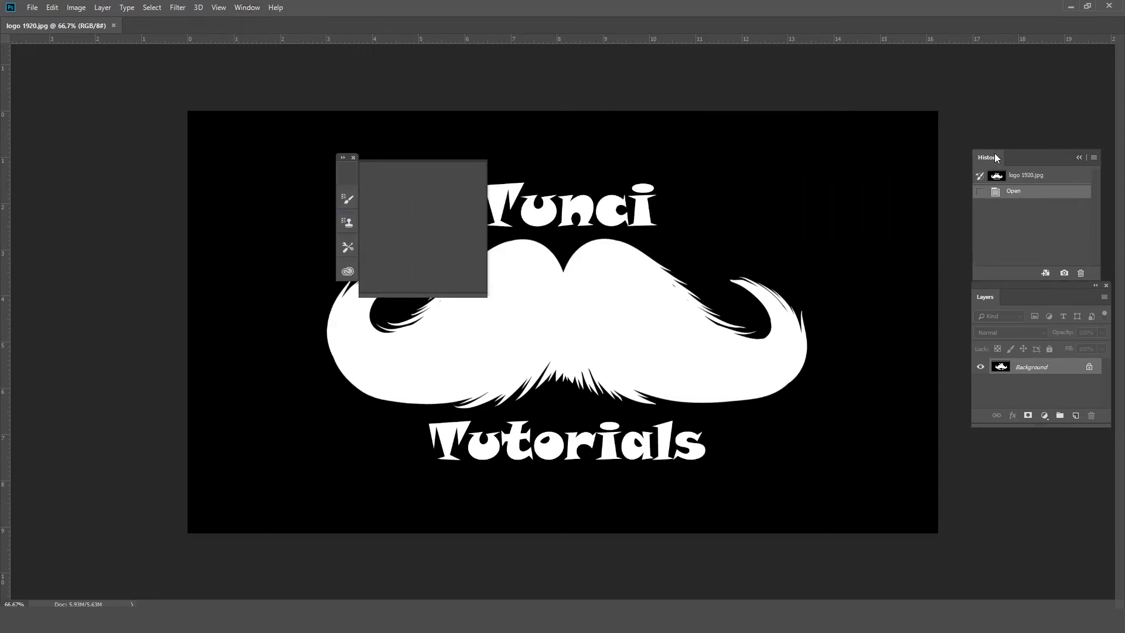
{"action": "left_click", "coordinate": [354, 158]}
- Group Properties and Info with History, with Layers docked beneath that group
{"action": "left_click", "coordinate": [234, 9]}
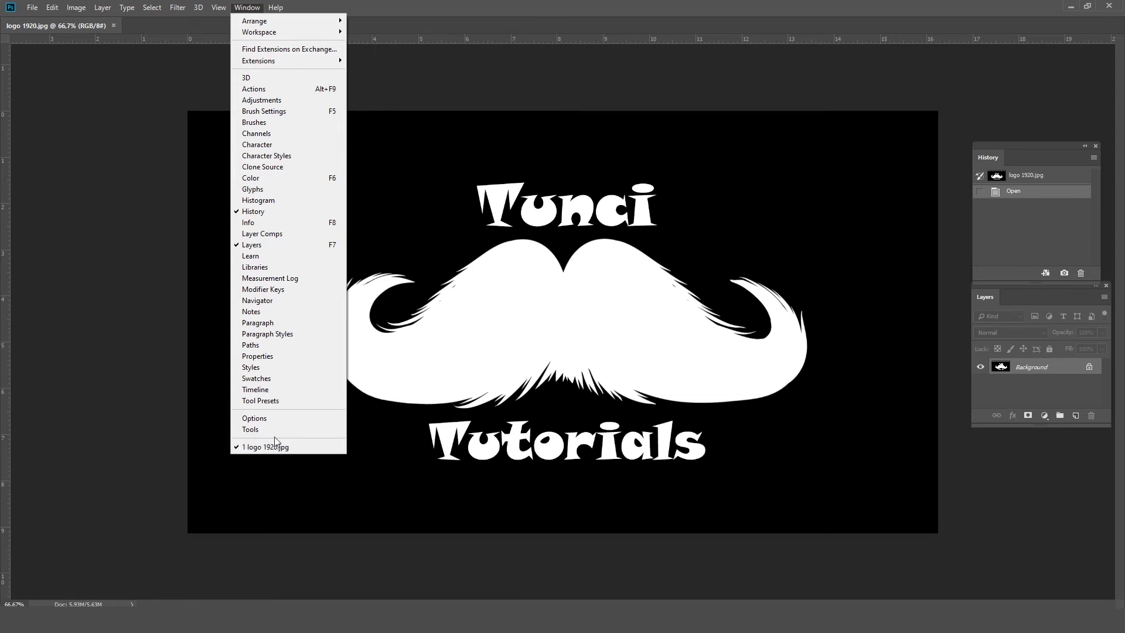
{"action": "left_click", "coordinate": [267, 360]}
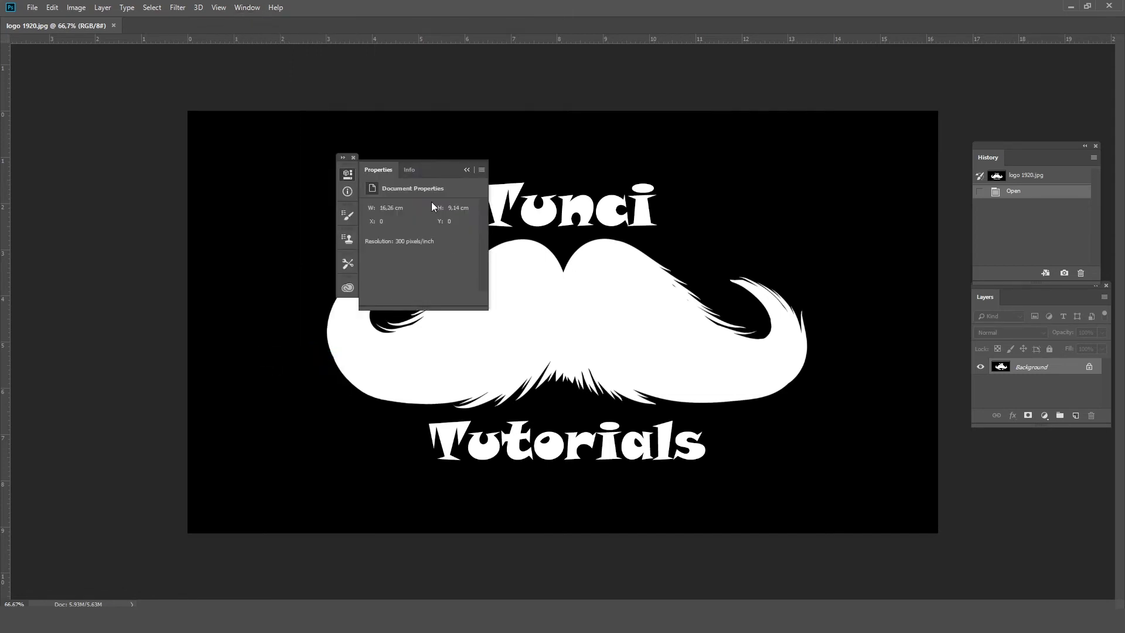
{"action": "left_click_drag", "start_coordinate": [378, 171], "coordinate": [714, 160]}
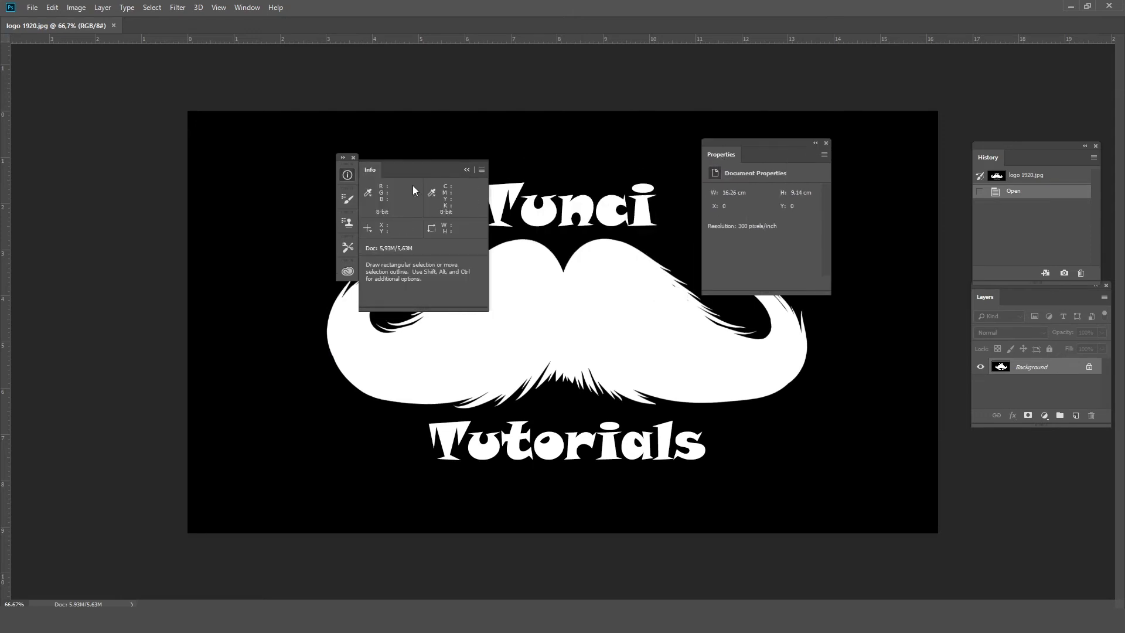
{"action": "left_click_drag", "start_coordinate": [375, 171], "coordinate": [607, 276]}
{"action": "left_click", "coordinate": [354, 158]}
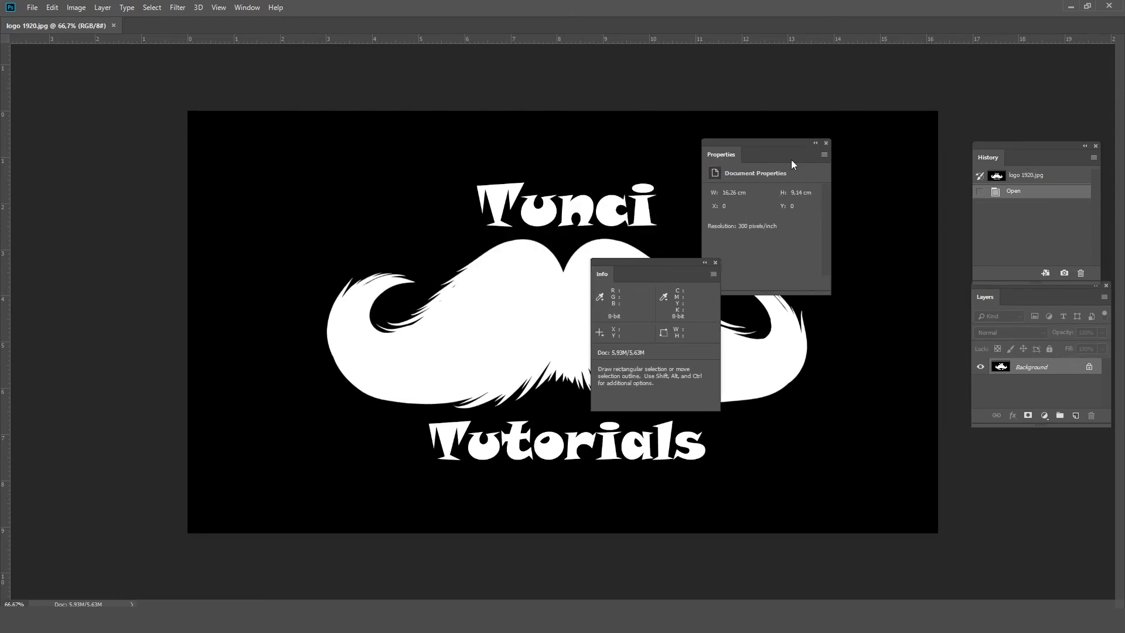
{"action": "left_click_drag", "start_coordinate": [729, 152], "coordinate": [1010, 154]}
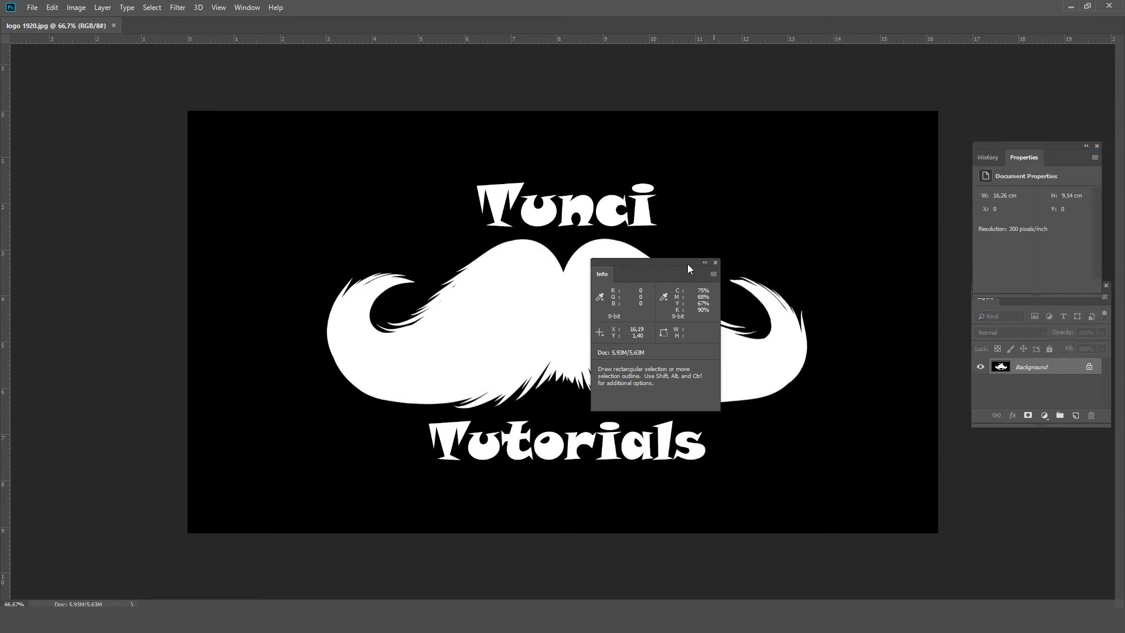
{"action": "mouse_move", "coordinate": [601, 273]}
{"action": "left_mouse_down"}
{"action": "mouse_move", "coordinate": [1048, 161]}
{"action": "mouse_move", "coordinate": [1039, 73]}
{"action": "left_mouse_up"}
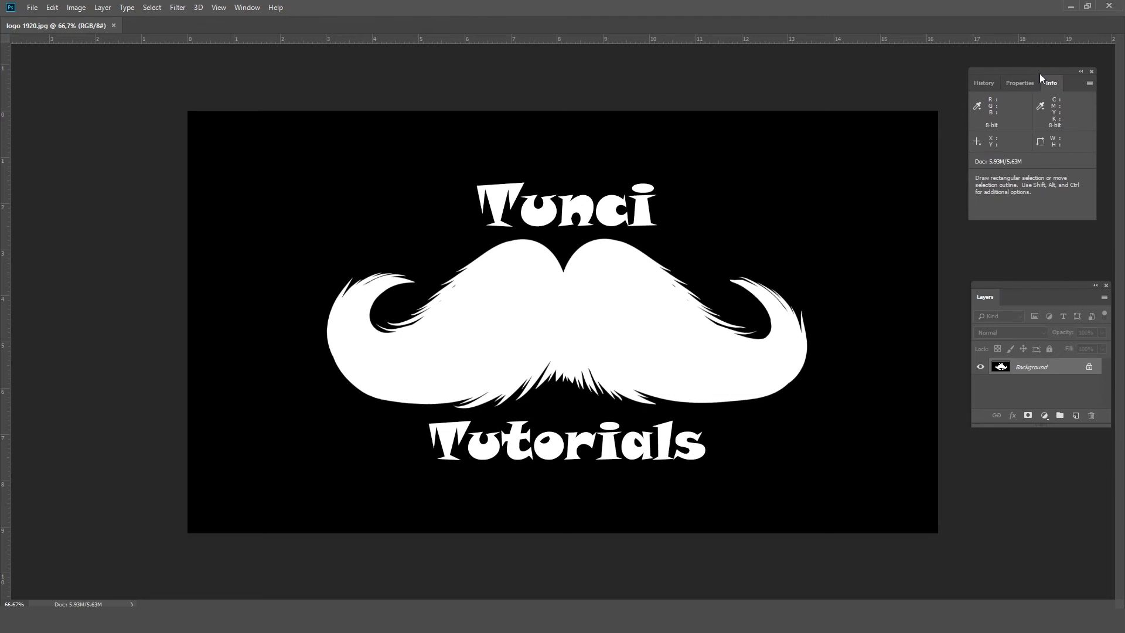
{"action": "left_click_drag", "start_coordinate": [1076, 282], "coordinate": [1059, 225]}
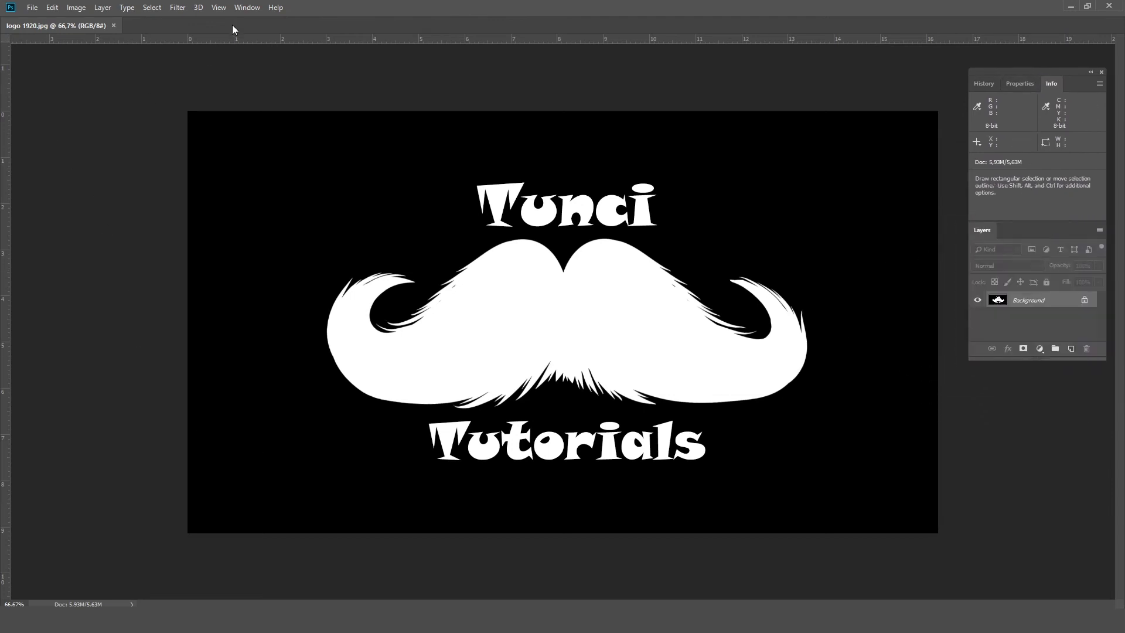
{"action": "left_click", "coordinate": [243, 8]}
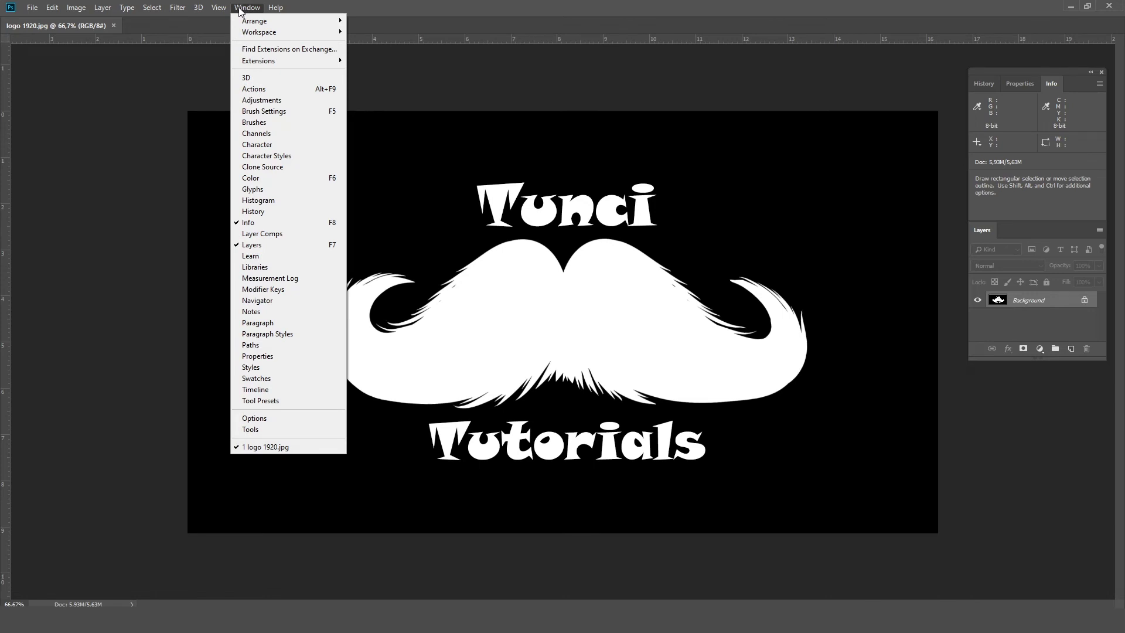
- Tab Channels together with Layers and briefly open the Character/Paragraph panel
{"action": "left_click", "coordinate": [273, 133]}
{"action": "left_click_drag", "start_coordinate": [580, 173], "coordinate": [1013, 233]}
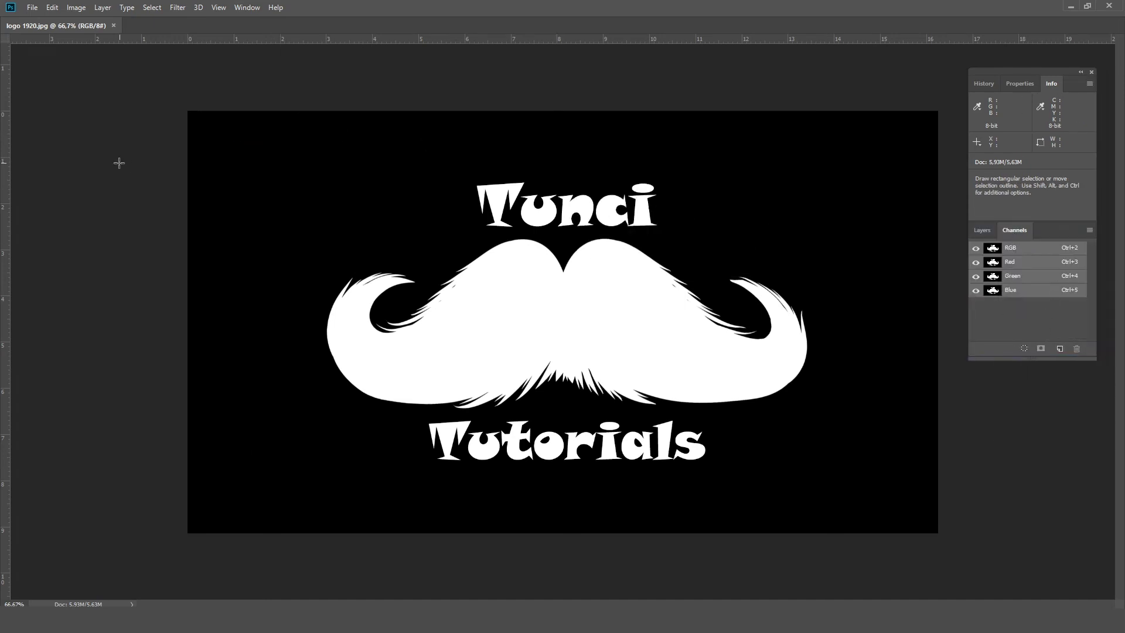
{"action": "left_click", "coordinate": [246, 8]}
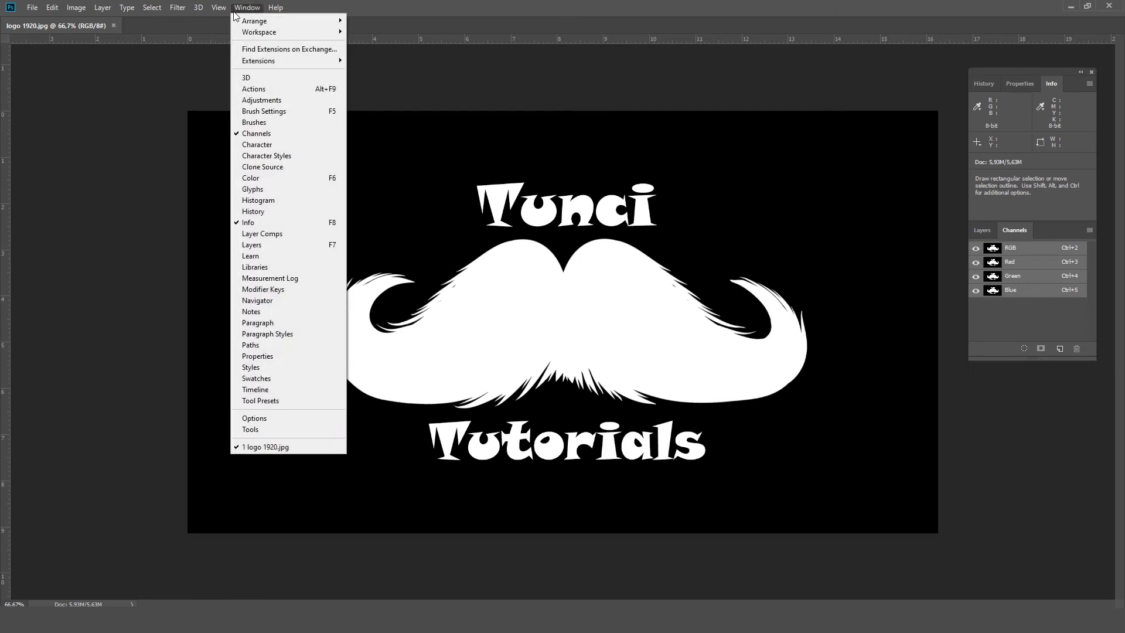
{"action": "left_click", "coordinate": [258, 322]}
{"action": "left_click", "coordinate": [374, 220]}
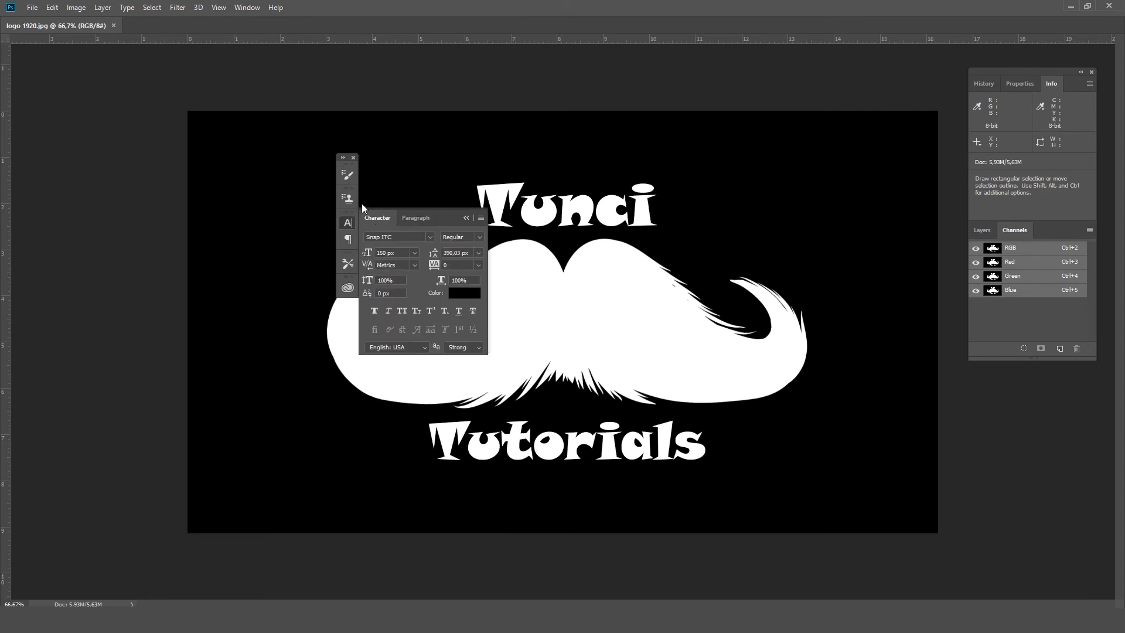
{"action": "left_click", "coordinate": [354, 157]}
- Dock the Character/Paragraph group directly below Channels on the right
{"action": "left_click", "coordinate": [246, 7]}
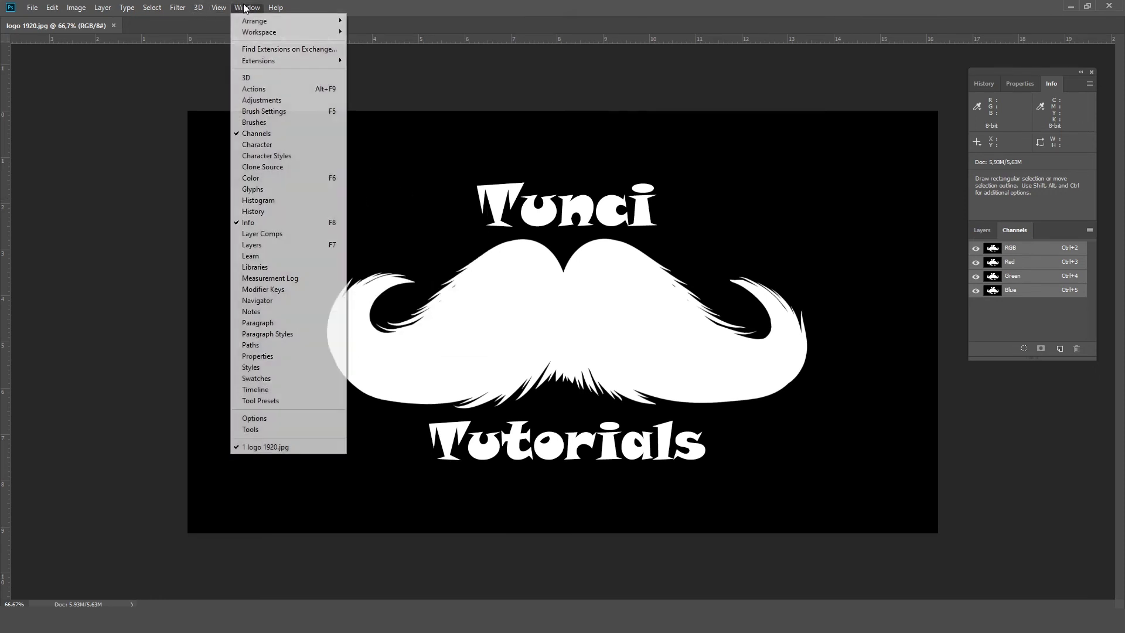
{"action": "left_click", "coordinate": [270, 323]}
{"action": "mouse_move", "coordinate": [453, 218]}
{"action": "left_mouse_down"}
{"action": "mouse_move", "coordinate": [1041, 375]}
{"action": "mouse_move", "coordinate": [1046, 361]}
{"action": "left_mouse_up"}
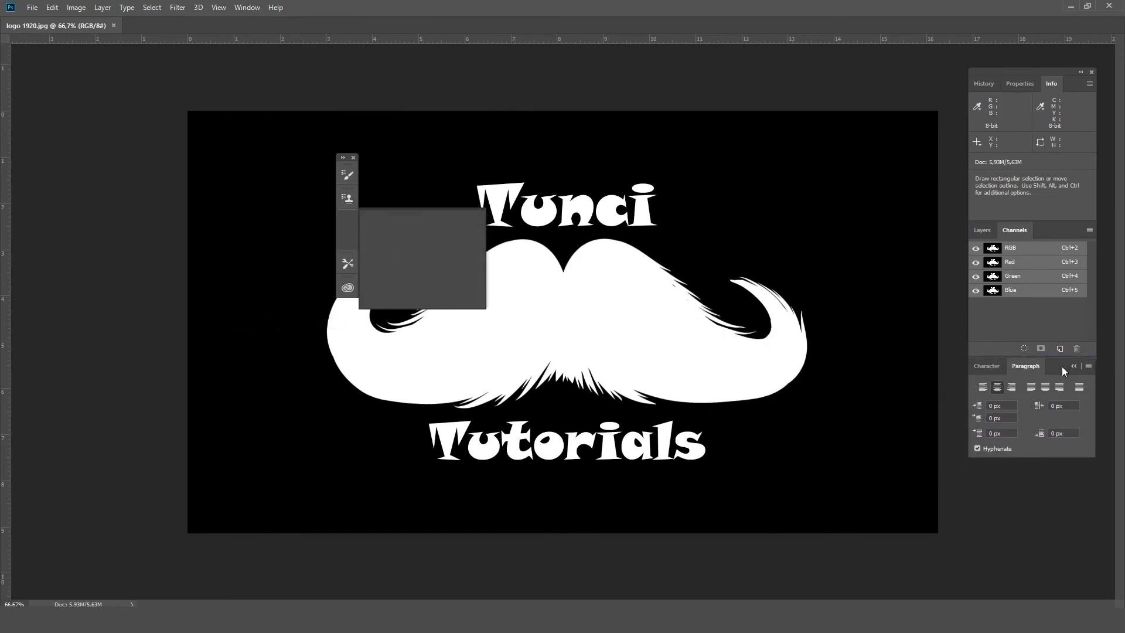
{"action": "left_click", "coordinate": [354, 158]}
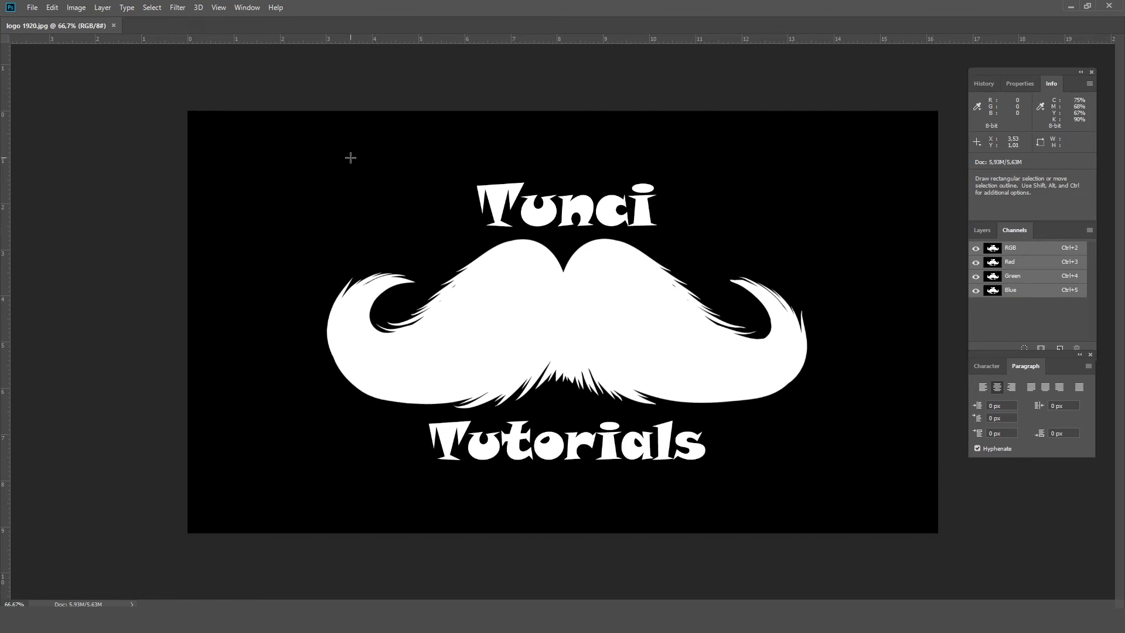
{"action": "left_click_drag", "start_coordinate": [977, 358], "coordinate": [1025, 369]}
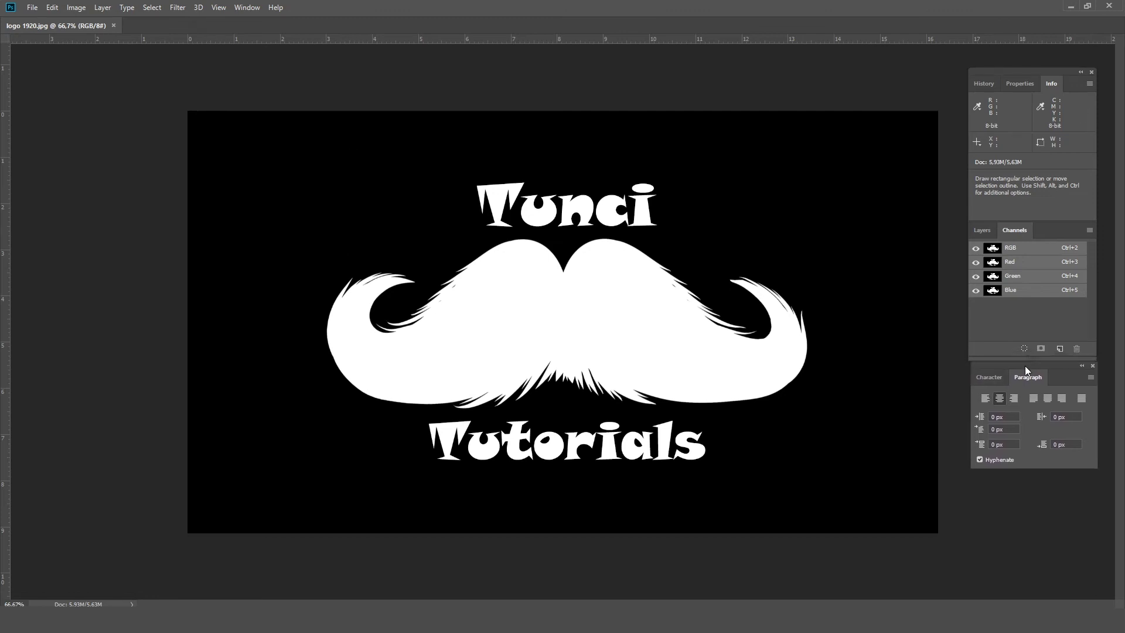
- Restore the Tools panel, switch it to two columns, and dock it on the left edge
{"action": "left_click", "coordinate": [243, 8]}
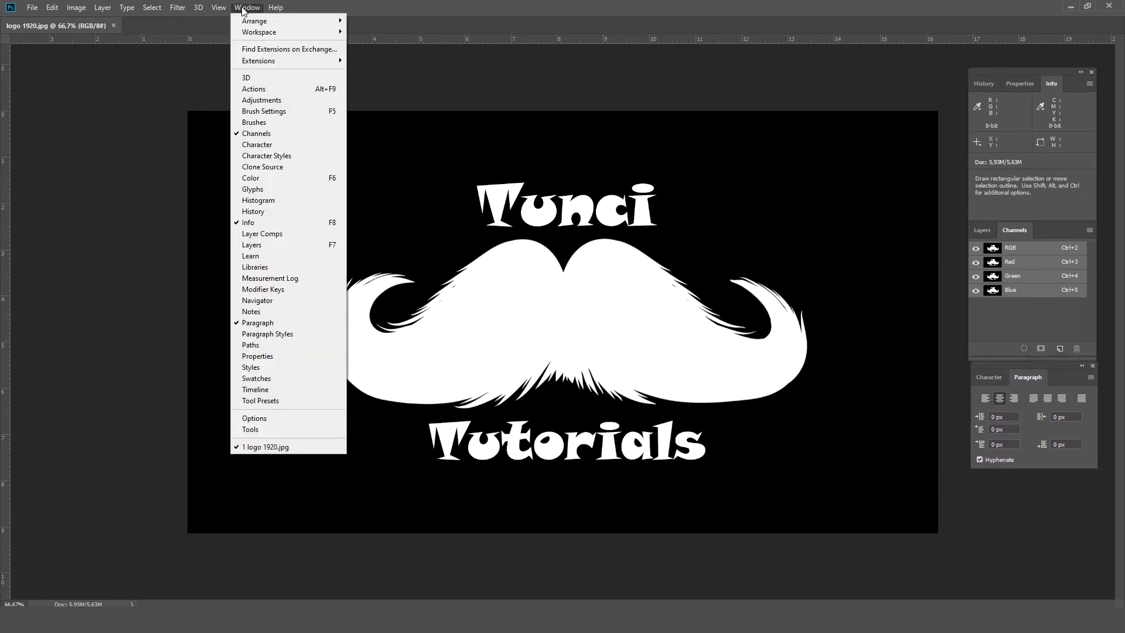
{"action": "left_click", "coordinate": [278, 429]}
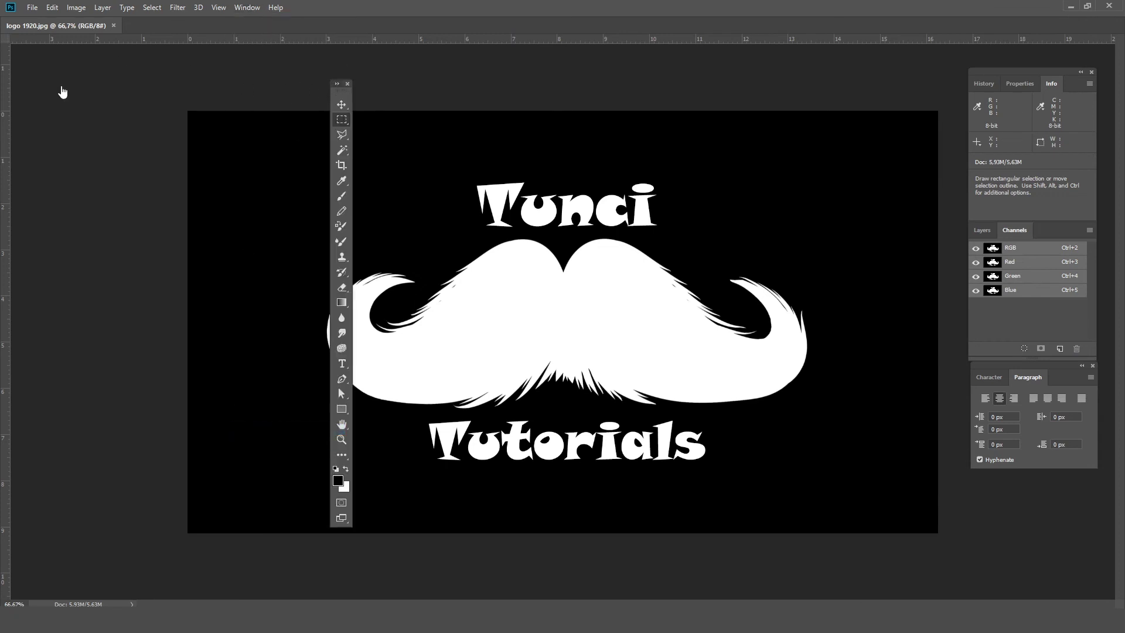
{"action": "left_click_drag", "start_coordinate": [341, 88], "coordinate": [5, 58]}
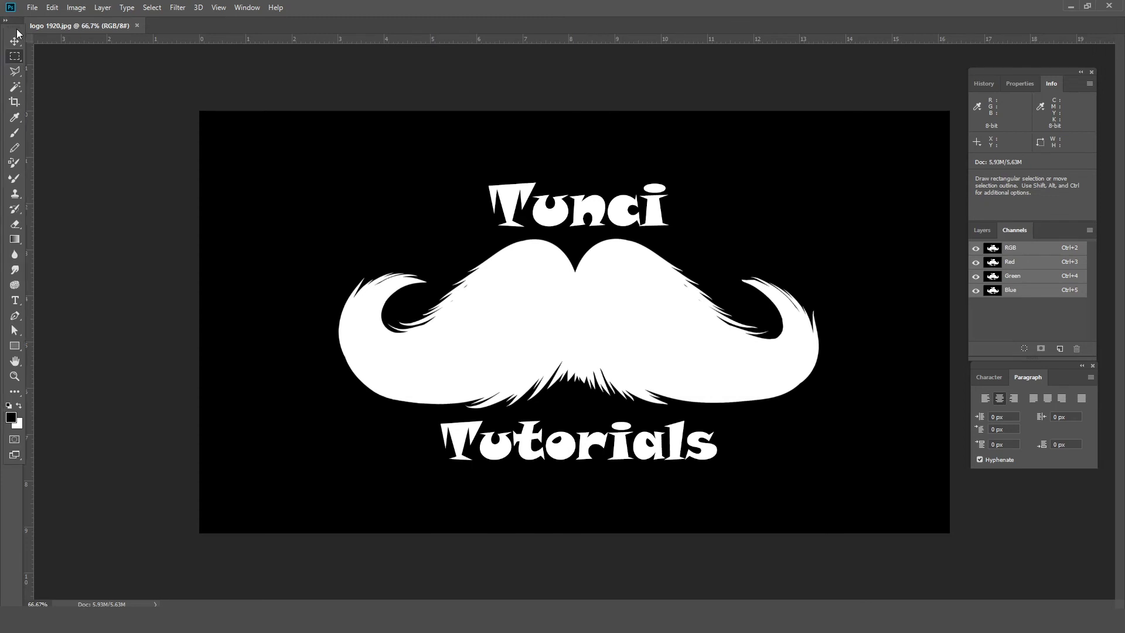
{"action": "left_click_drag", "start_coordinate": [12, 26], "coordinate": [70, 71]}
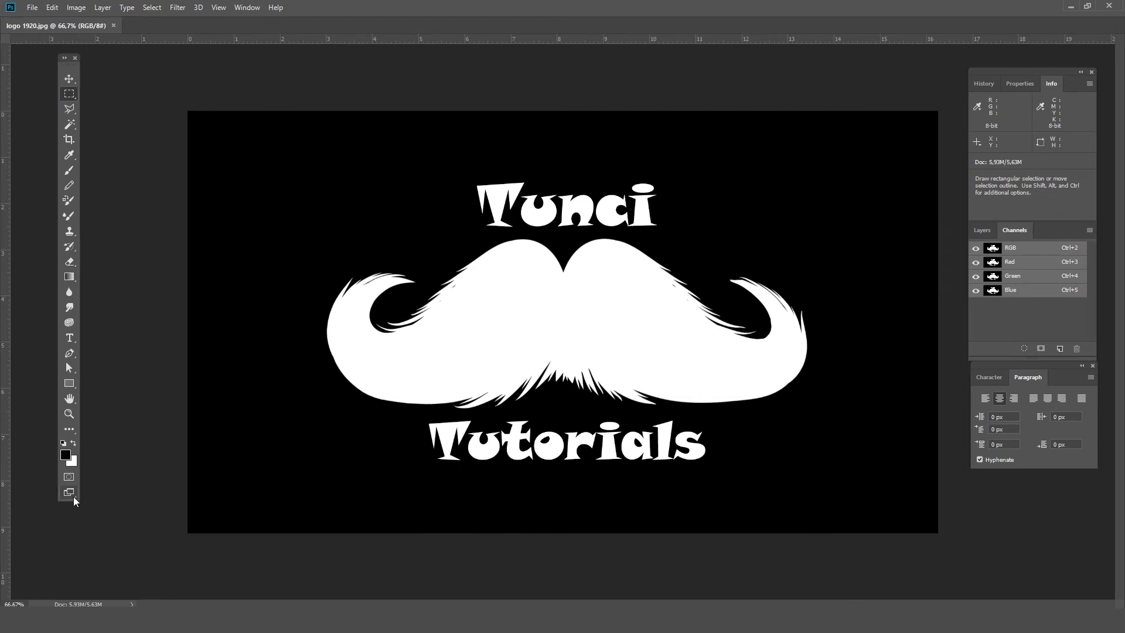
{"action": "left_click", "coordinate": [65, 58]}
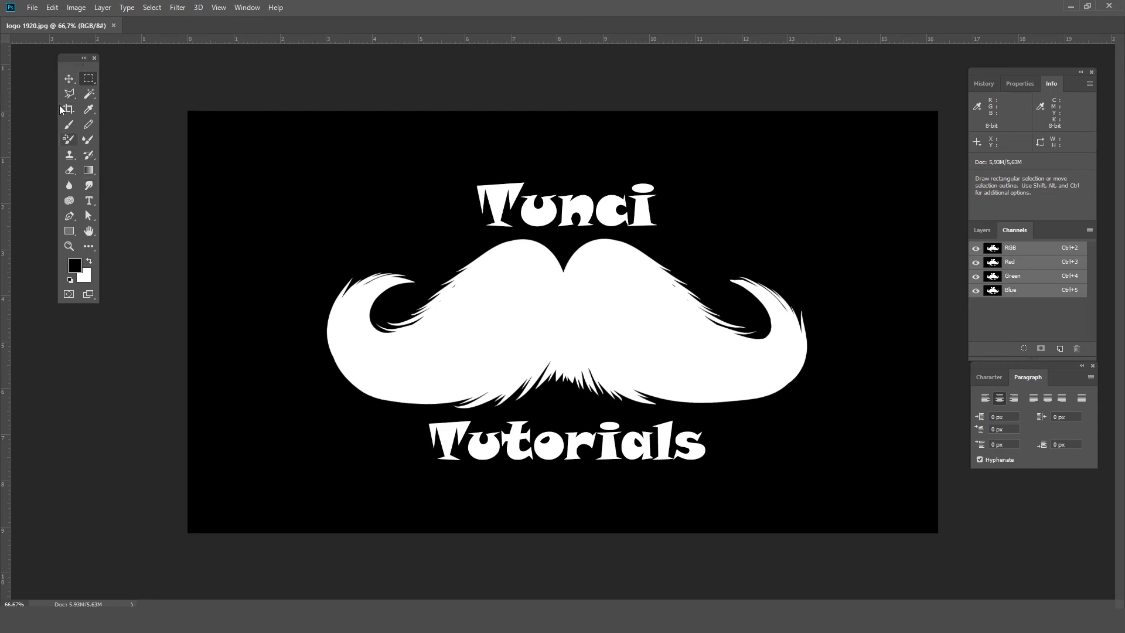
{"action": "left_click", "coordinate": [84, 58]}
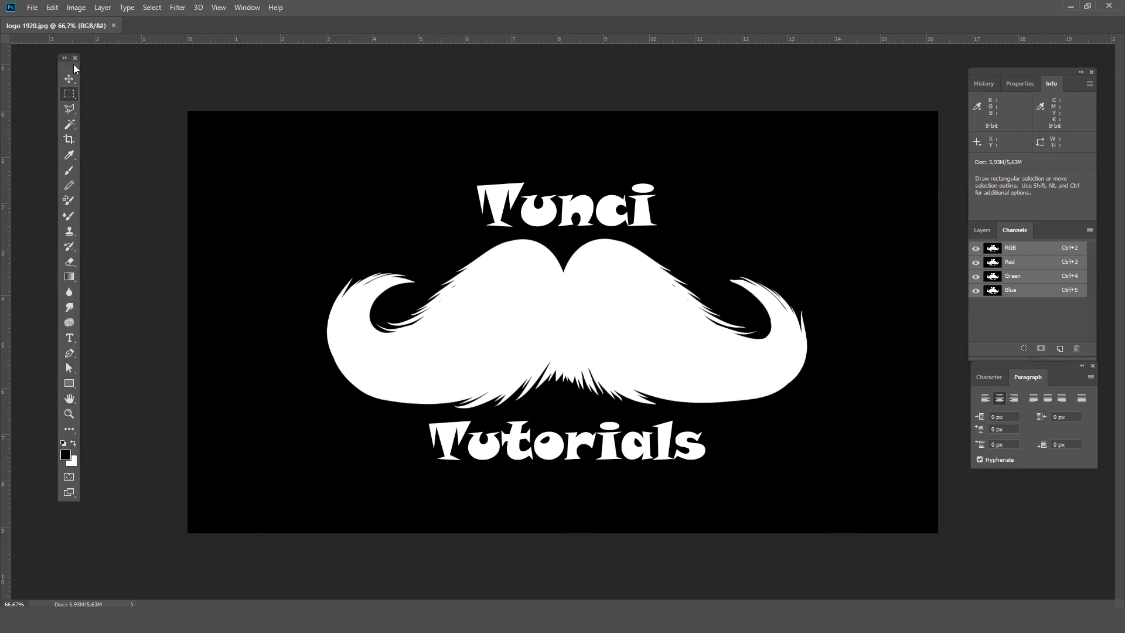
{"action": "left_click", "coordinate": [64, 59]}
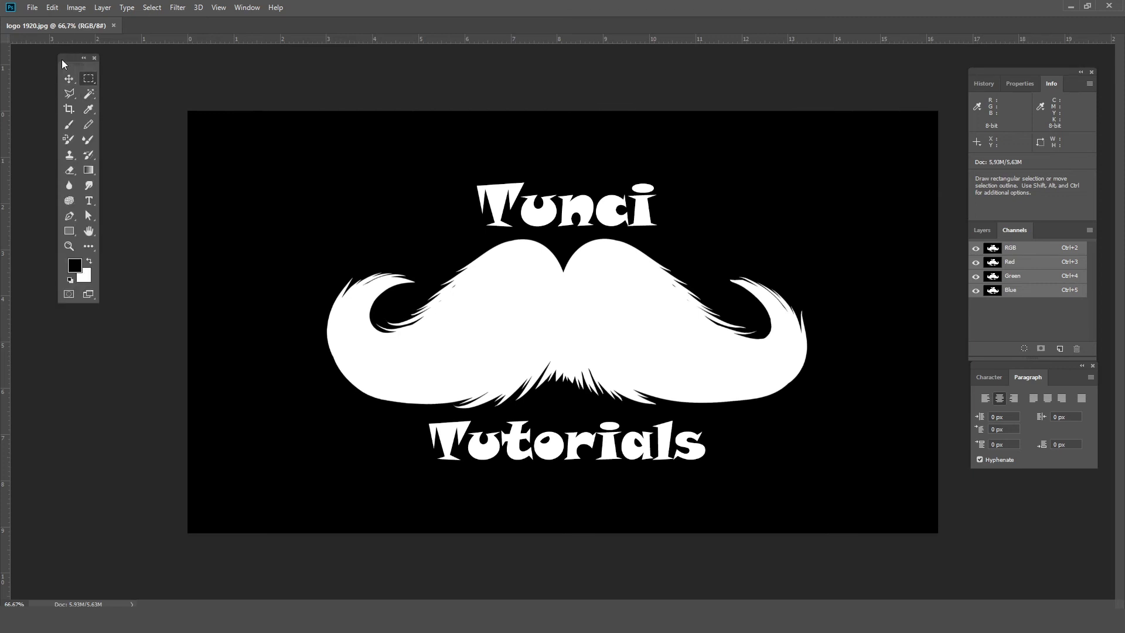
{"action": "left_click_drag", "start_coordinate": [63, 60], "coordinate": [4, 53]}
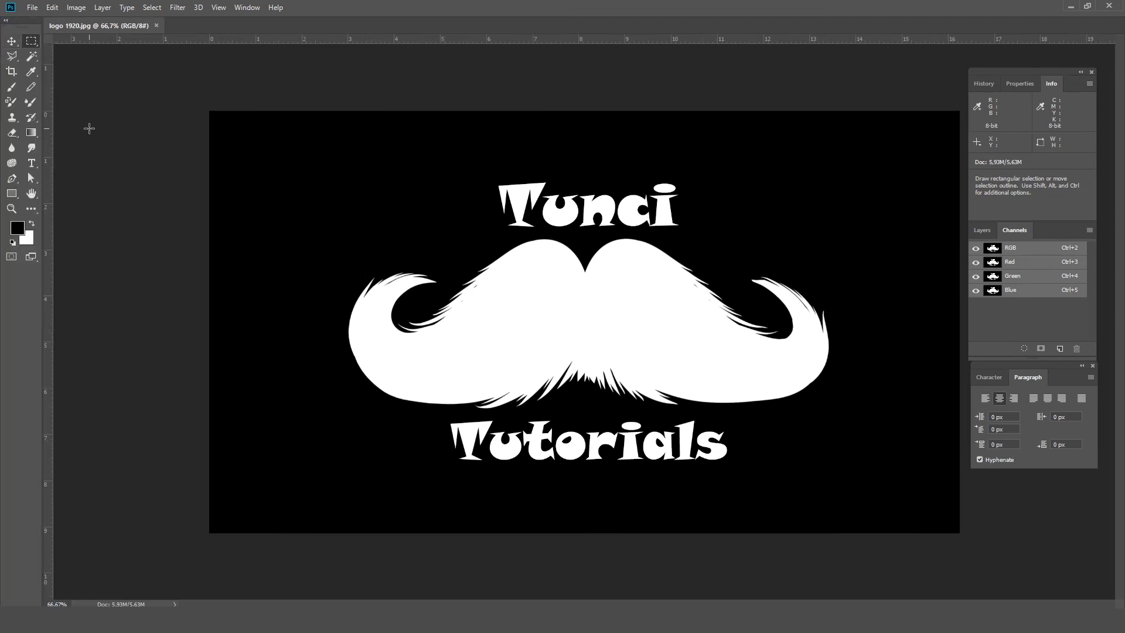
{"action": "left_click", "coordinate": [219, 7]}
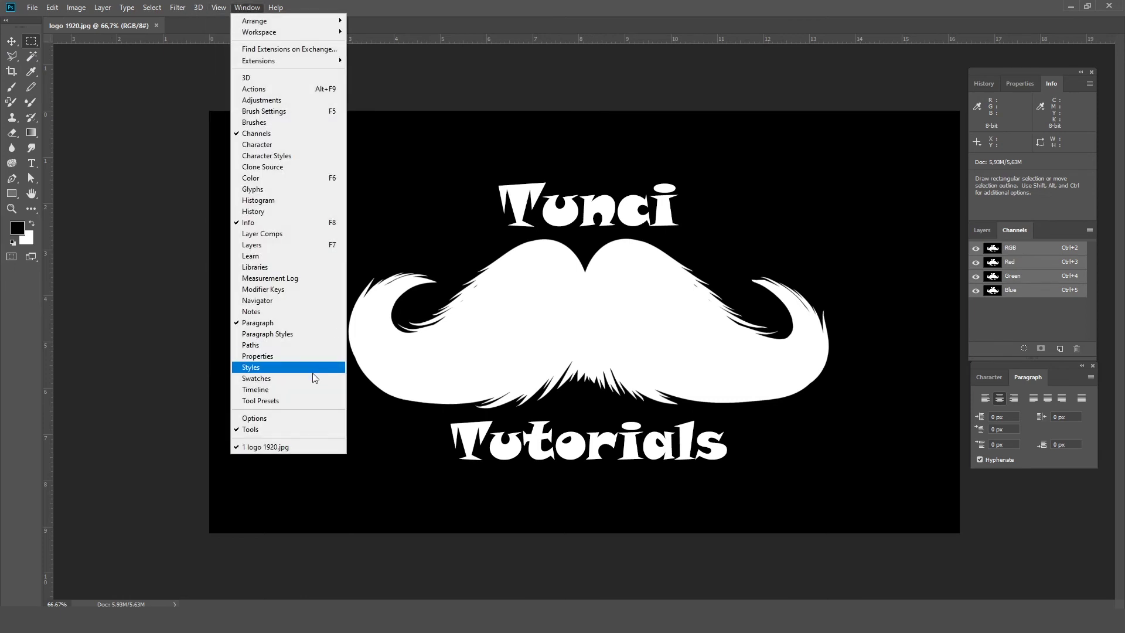
- Show the Options bar, dock it under the menu bar, and select the Move tool
{"action": "left_click", "coordinate": [296, 418]}
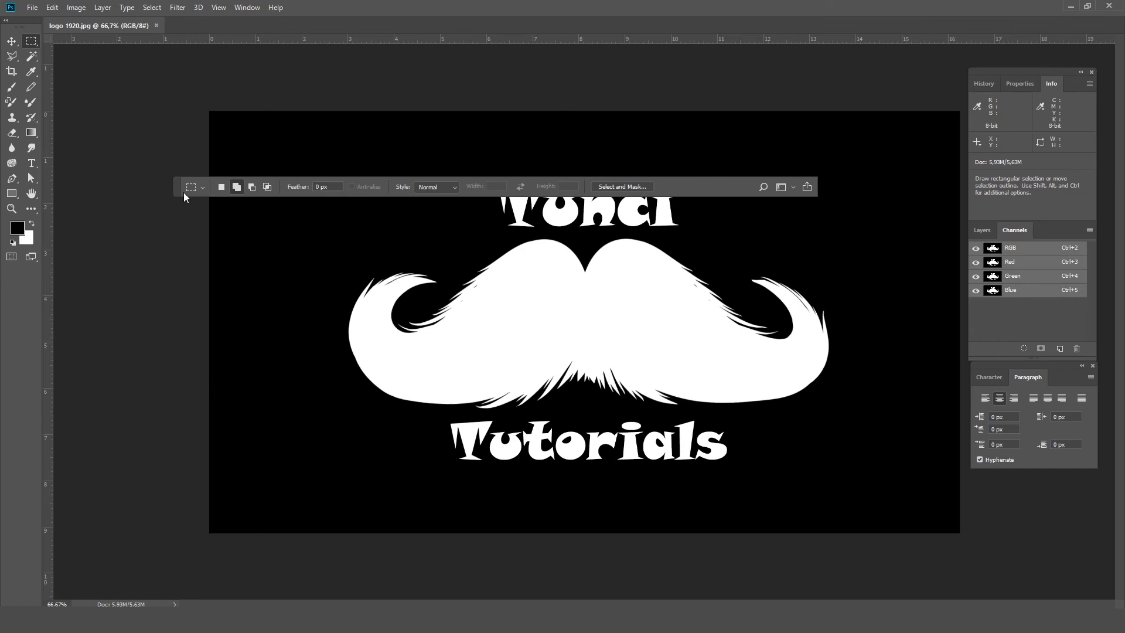
{"action": "left_click_drag", "start_coordinate": [177, 188], "coordinate": [100, 19]}
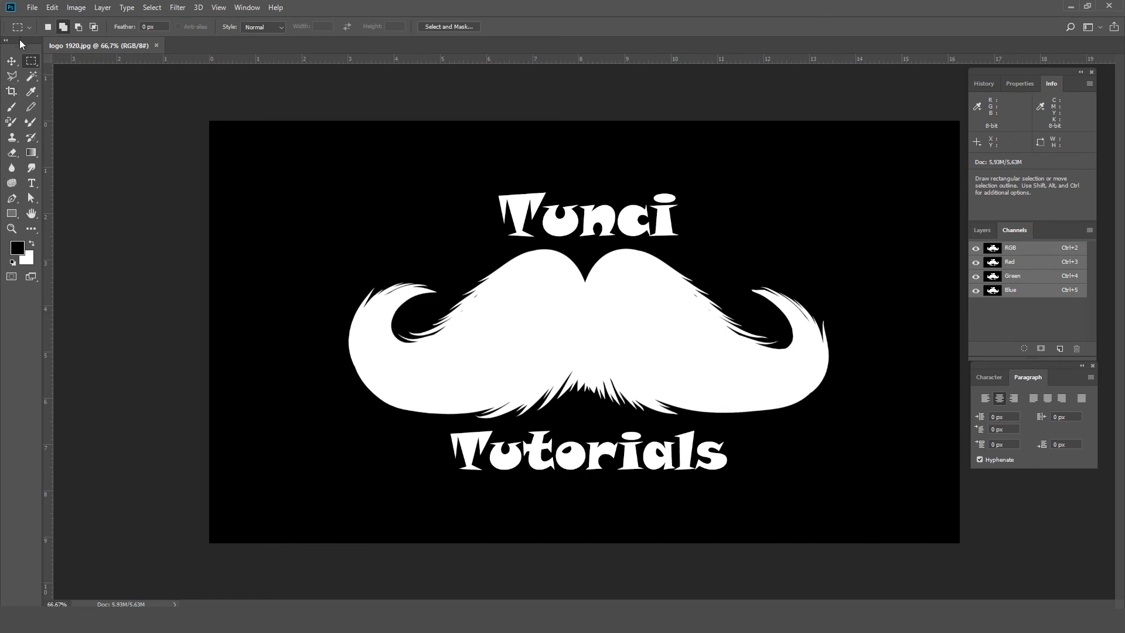
{"action": "left_click", "coordinate": [10, 61]}
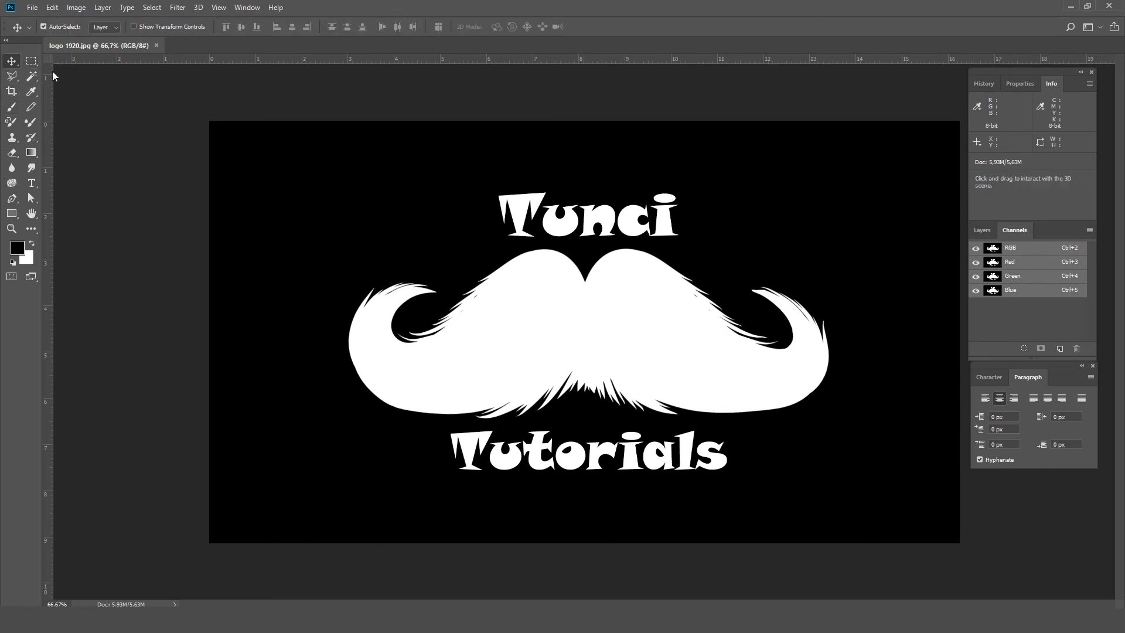
- Cycle through the Crop, Move and Gradient tools, ending on the Rectangular Marquee (M)
{"action": "left_click", "coordinate": [242, 13]}
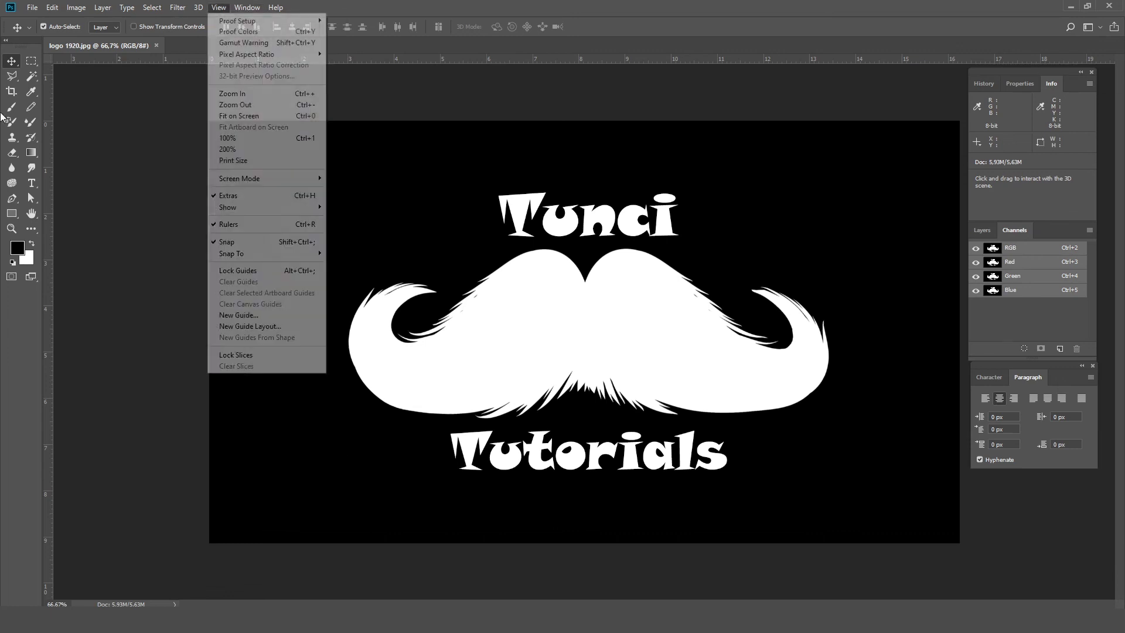
{"action": "left_click", "coordinate": [9, 94]}
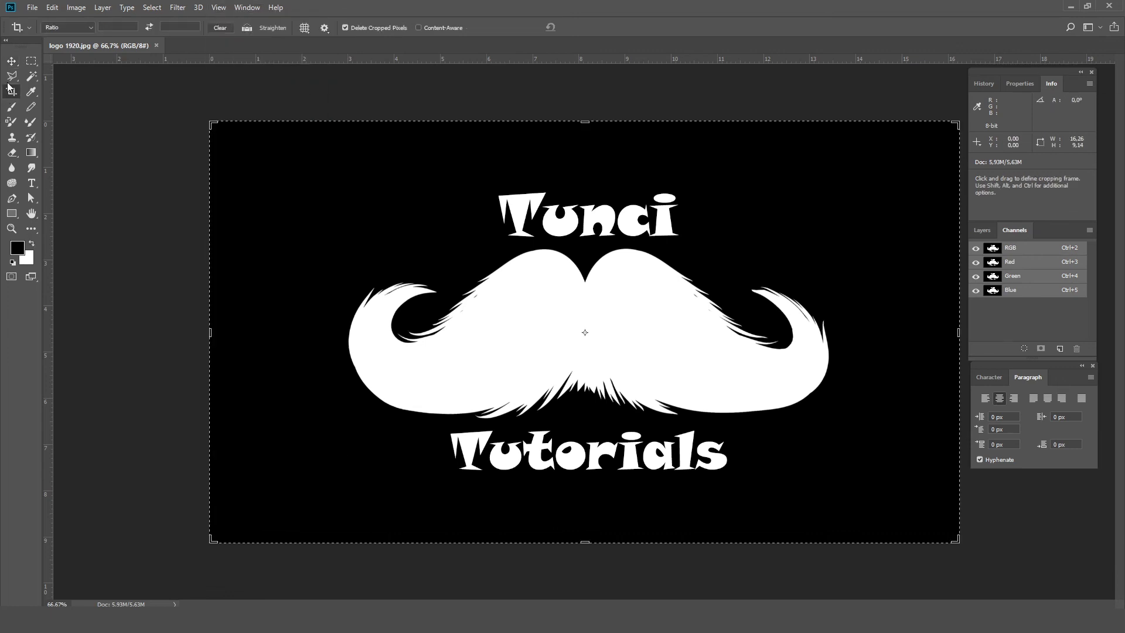
{"action": "left_click", "coordinate": [6, 66]}
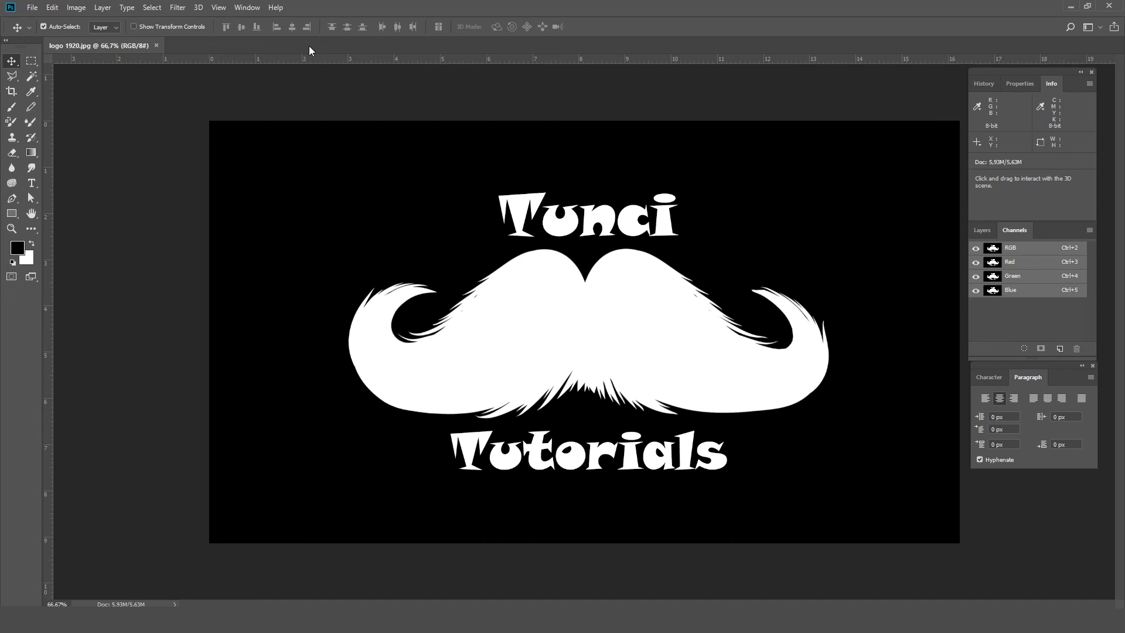
{"action": "left_click", "coordinate": [32, 153]}
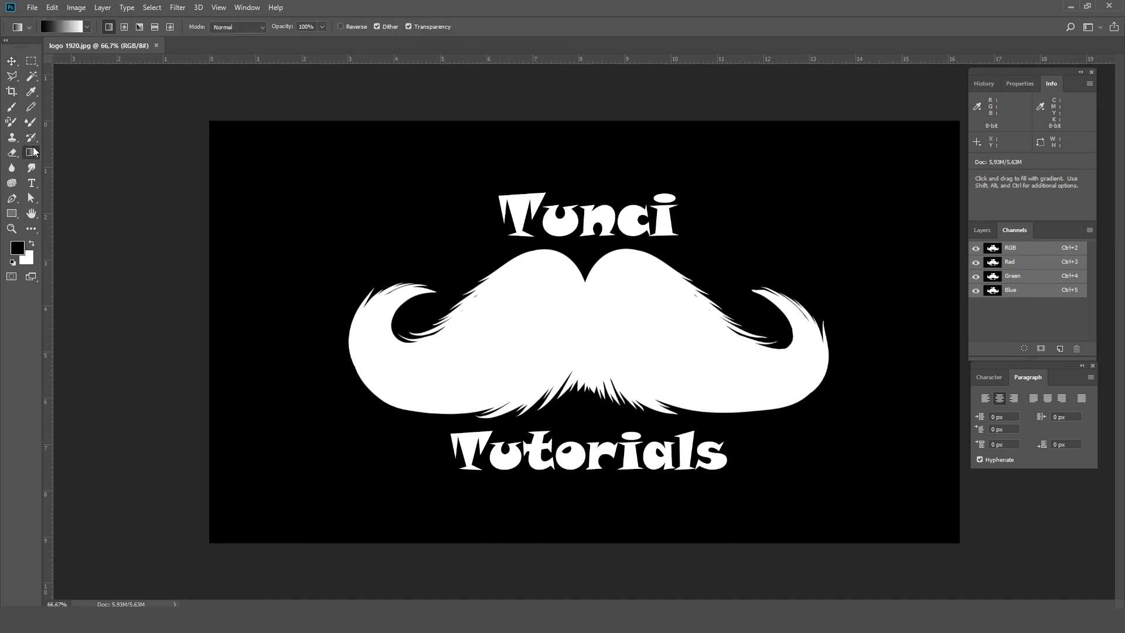
{"action": "left_click", "coordinate": [9, 62]}
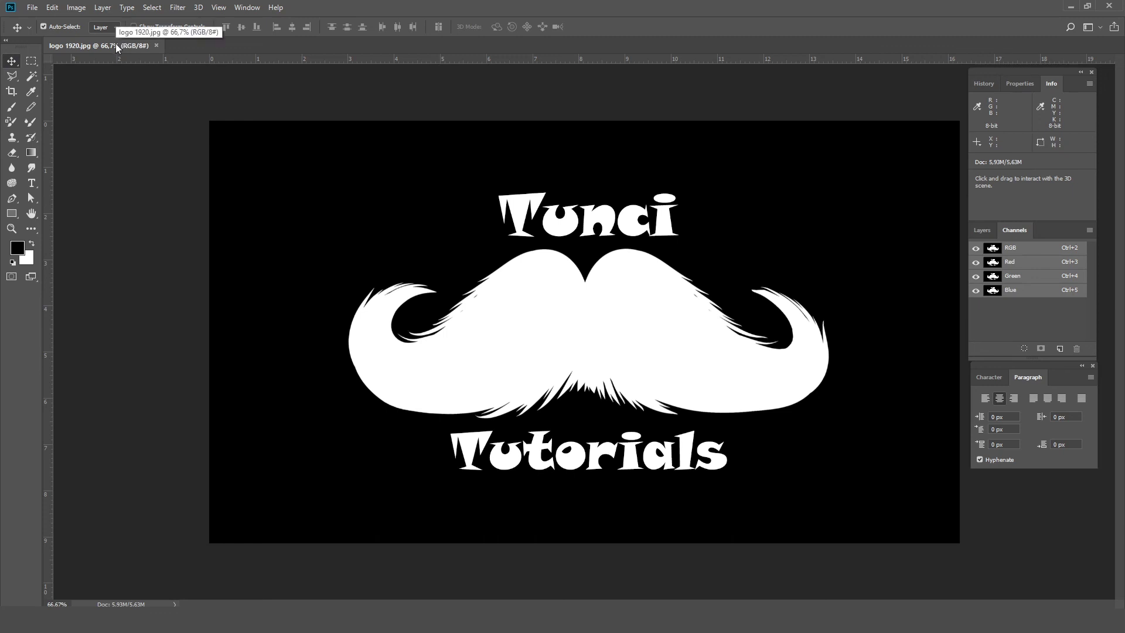
{"action": "key", "text": "m"}
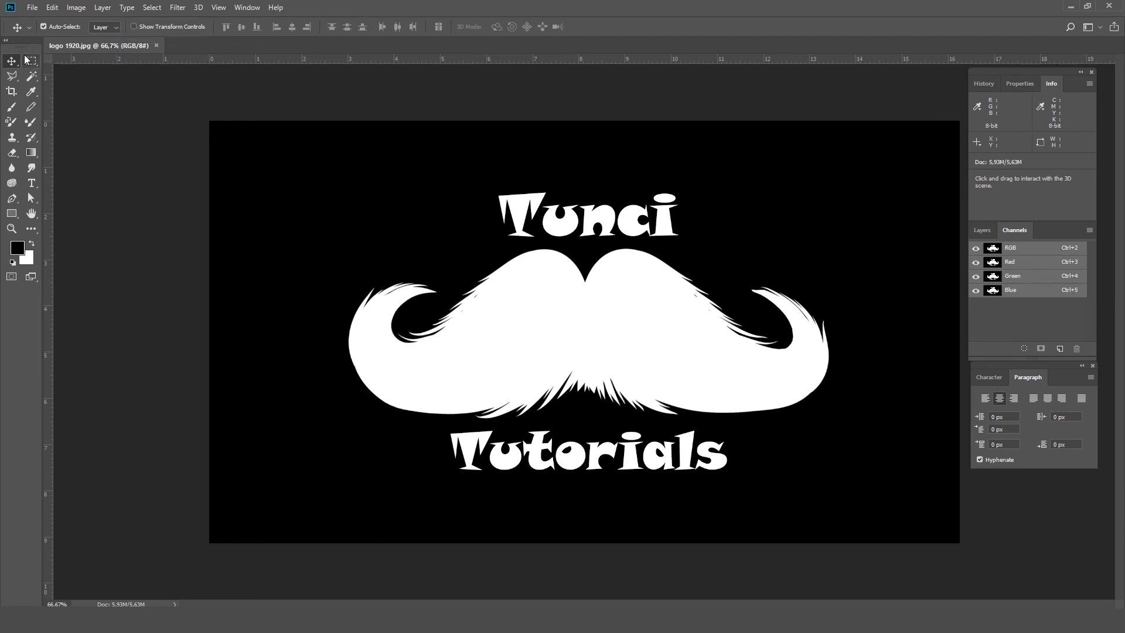